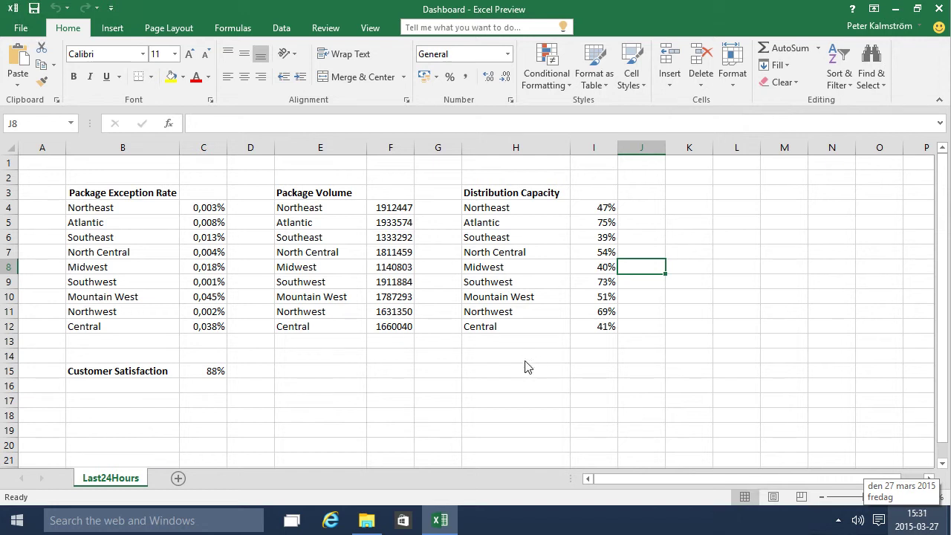
left_click(525, 359)
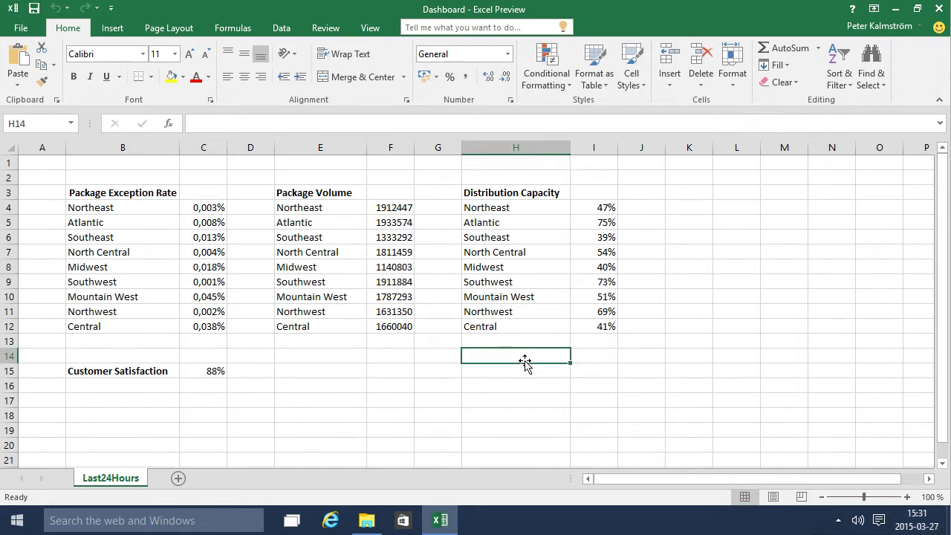
left_click(393, 237)
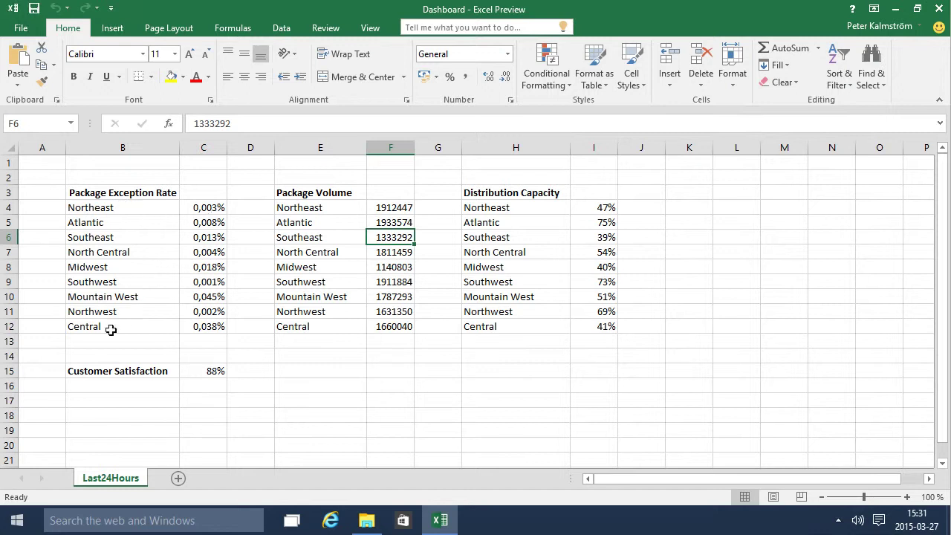
left_click_drag(311, 210, 297, 327)
left_click(503, 207)
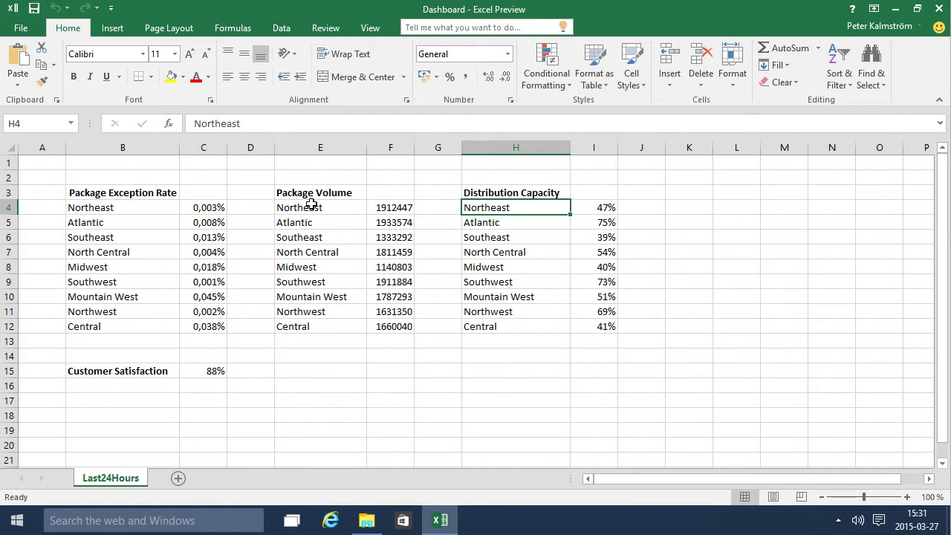
- Move the Package Exception Rate, Package Volume and Distribution Capacity headings above their value columns, into C3, F3 and I3
left_click(143, 193)
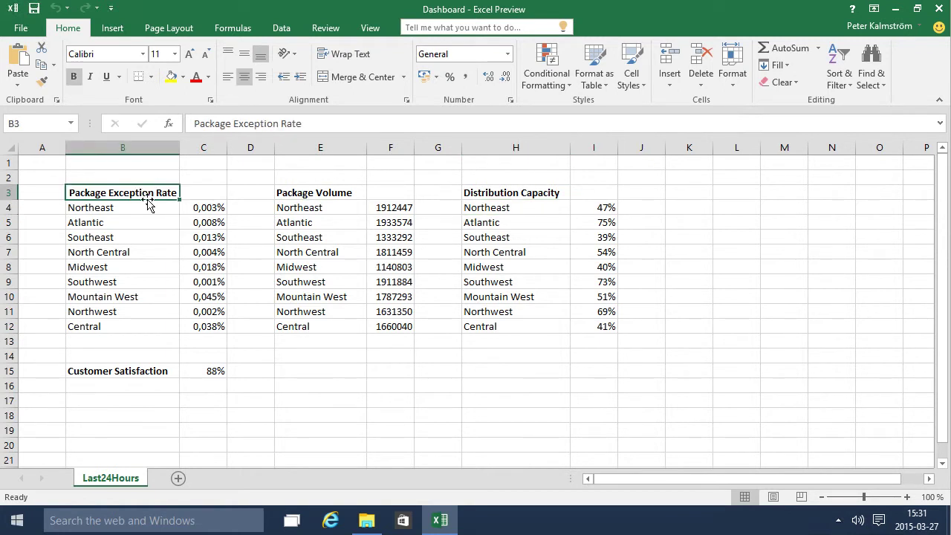
left_click_drag(178, 196, 206, 197)
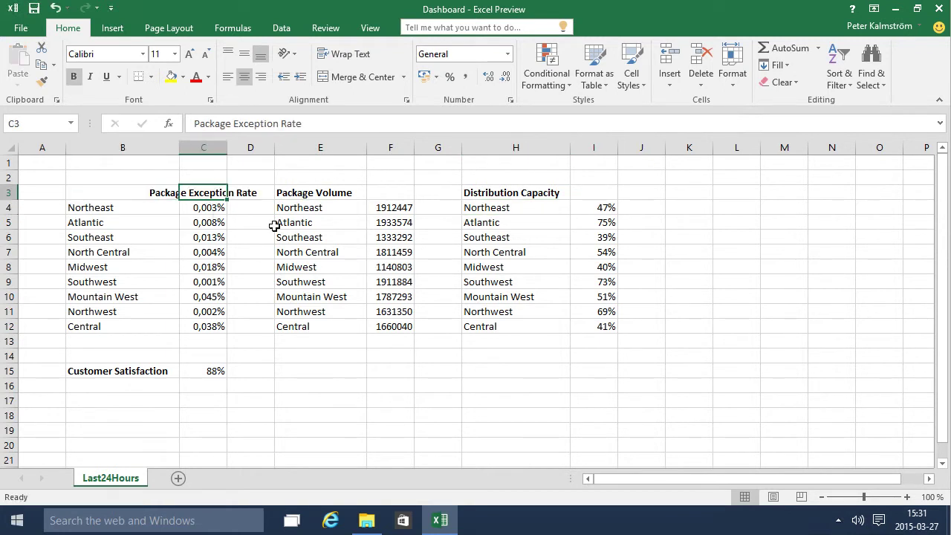
left_click(316, 193)
left_click_drag(319, 204, 407, 191)
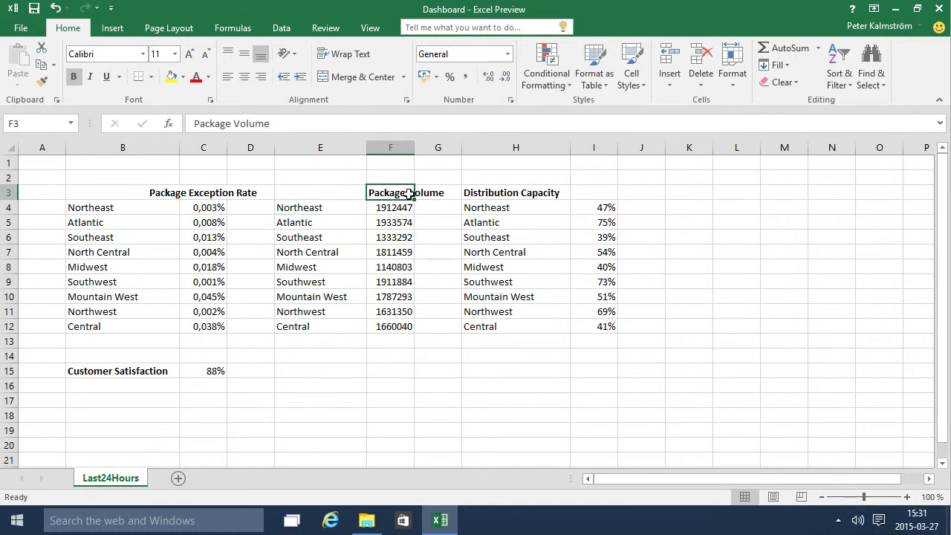
left_click(533, 195)
left_click_drag(552, 205, 605, 191)
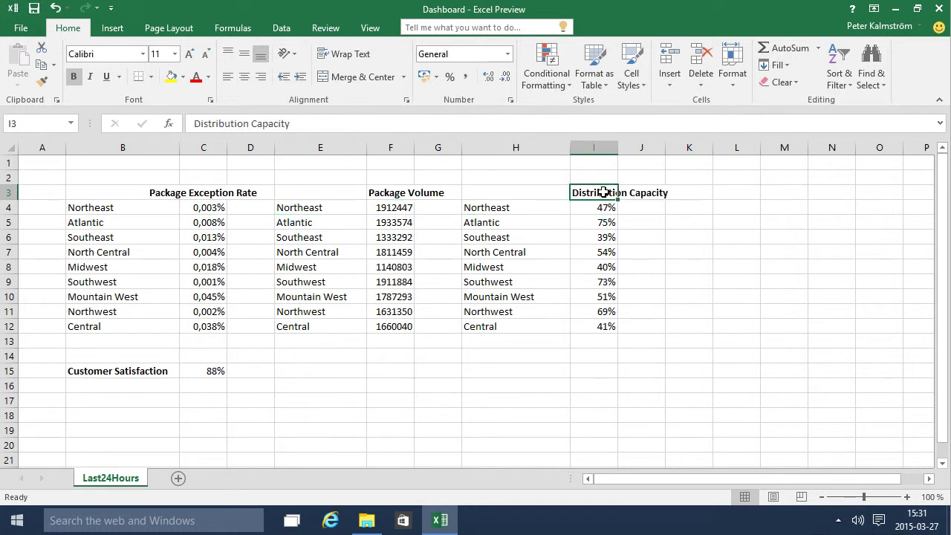
- Delete the empty spacer columns and repeated region-name columns so the three value columns sit next to each other
left_click_drag(250, 147, 333, 151)
right_click(250, 149)
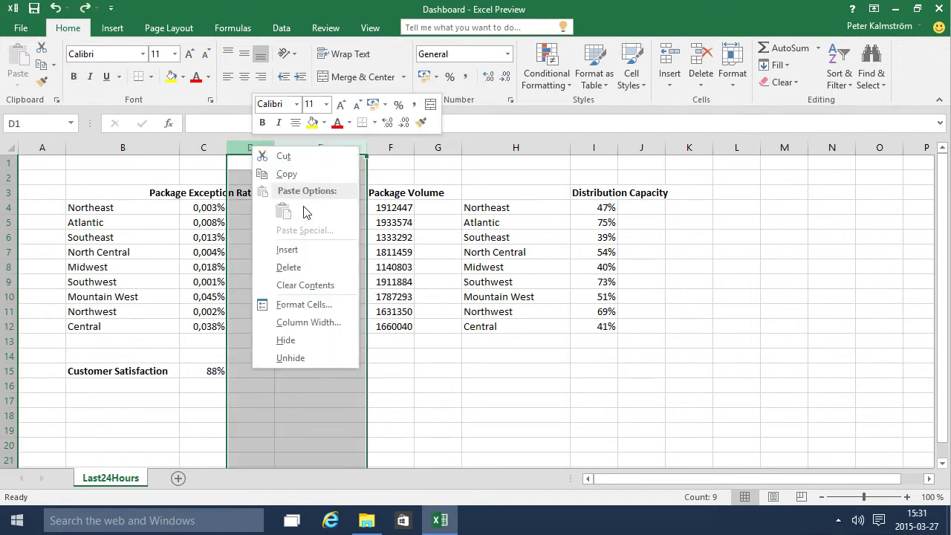
left_click(298, 265)
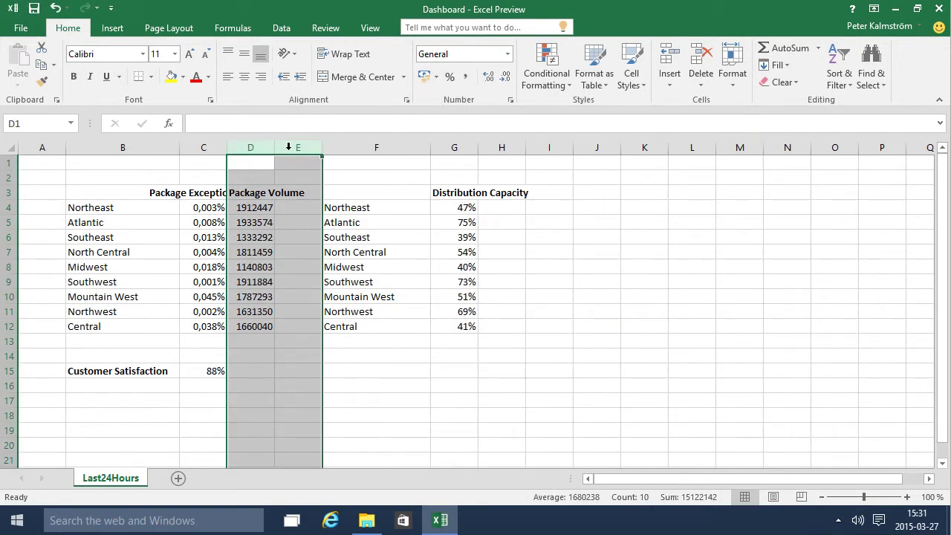
left_click_drag(290, 145, 376, 155)
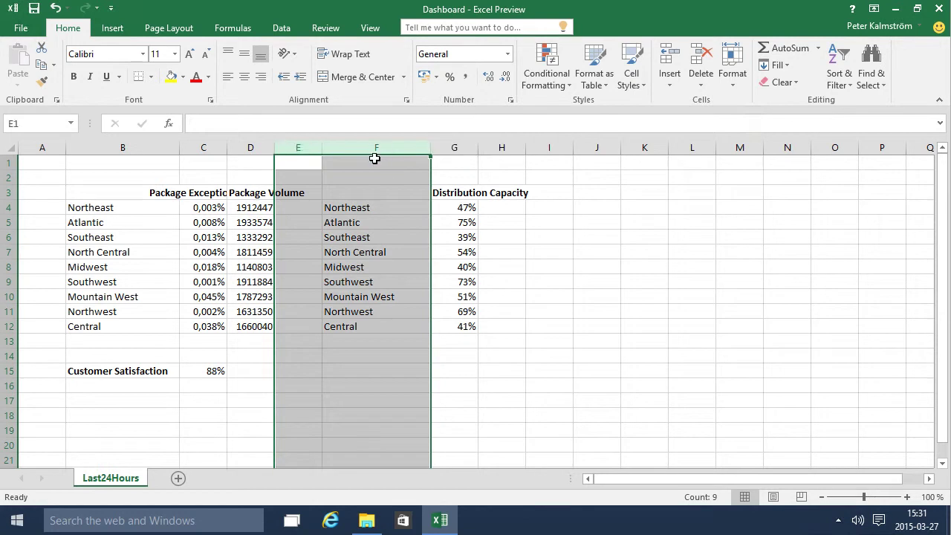
right_click(374, 150)
left_click(424, 269)
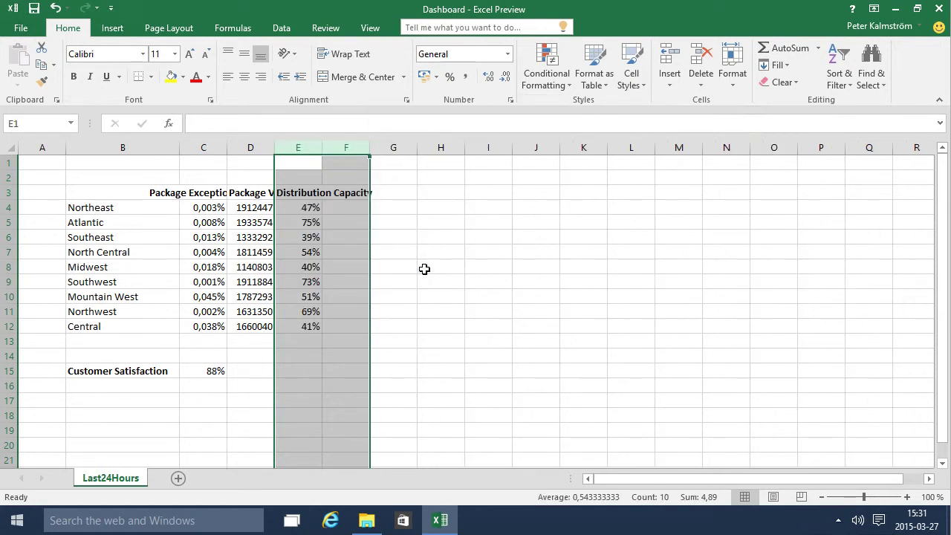
left_click(374, 253)
- Auto-fit the widths of columns C to E so the three headings fit in full
left_click(197, 194)
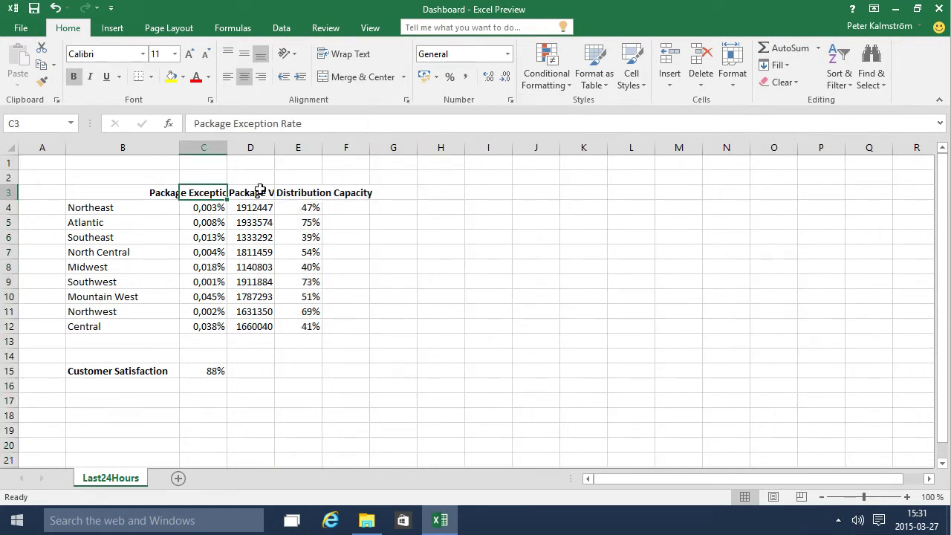
left_click_drag(227, 147, 248, 147)
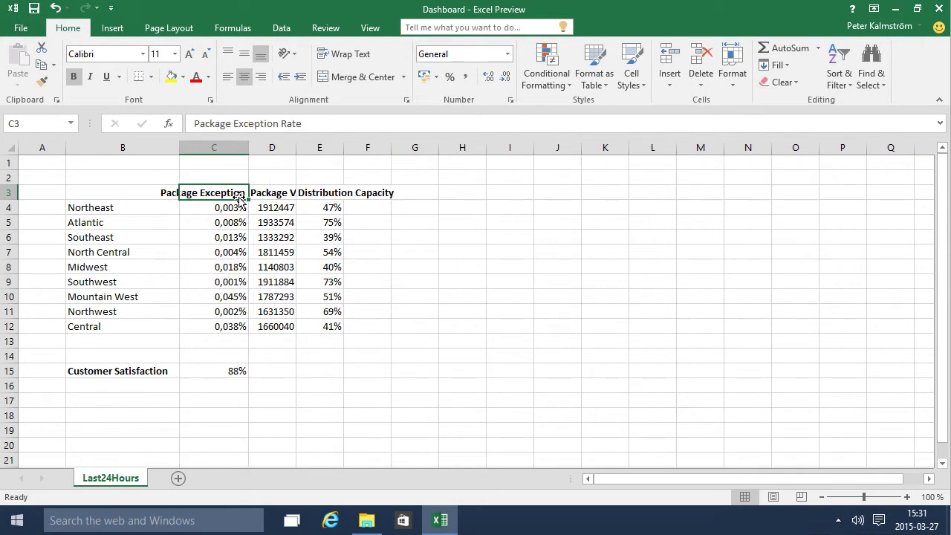
left_click_drag(238, 194, 323, 180)
left_click_drag(214, 147, 341, 147)
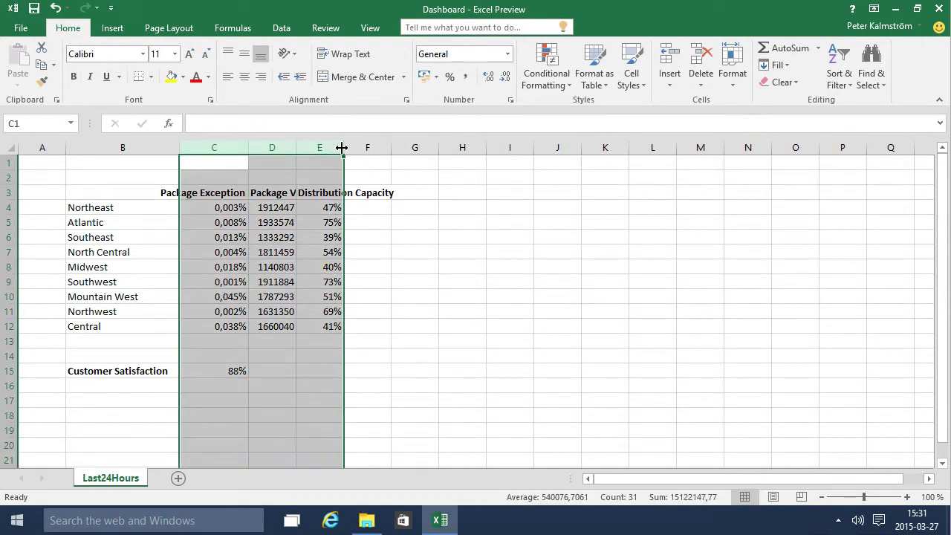
double_click(343, 143)
left_click(422, 227)
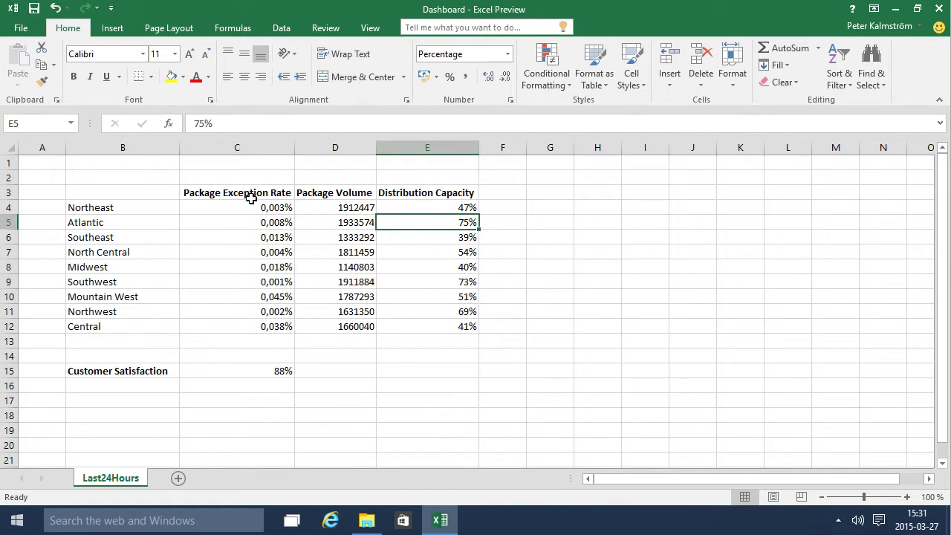
- Rotate the text of the three headings in C3:E3 to run vertically downward
left_click_drag(251, 198, 394, 191)
right_click(397, 195)
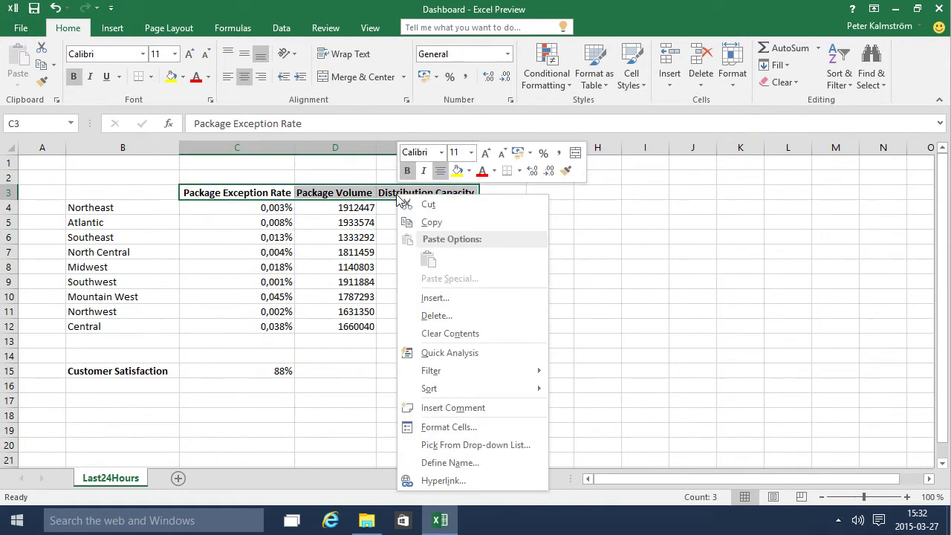
left_click(440, 429)
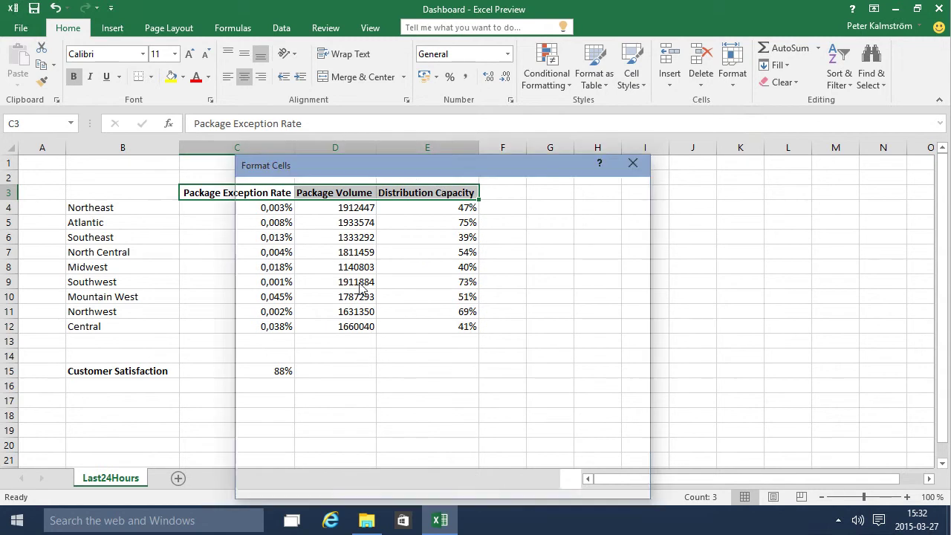
left_click(314, 193)
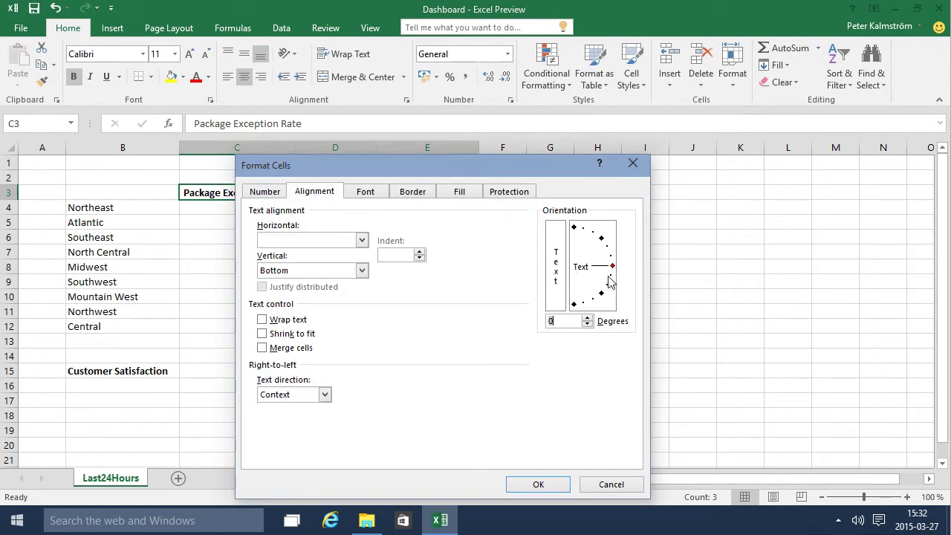
left_click(574, 304)
left_click(538, 484)
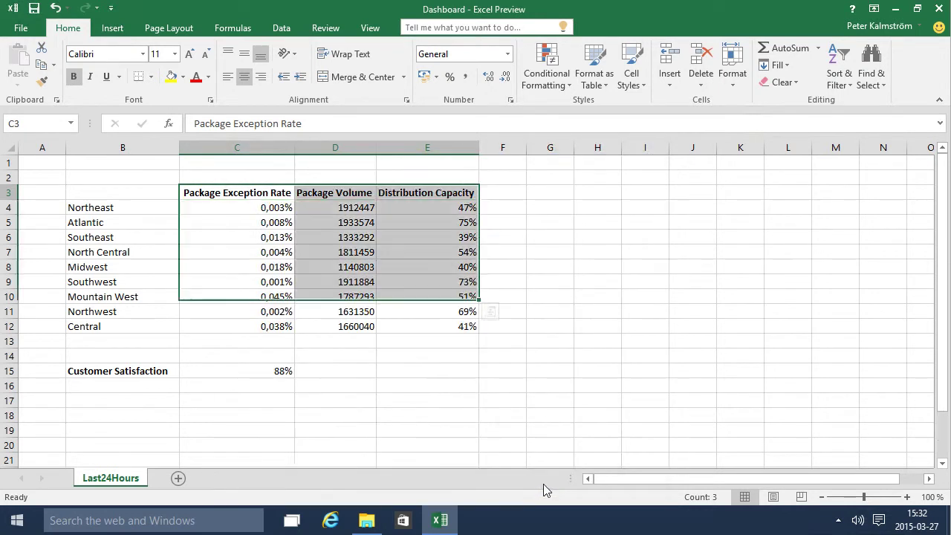
left_click(404, 324)
- Narrow columns C to E by auto-fitting them to the rotated headings and their values
left_click_drag(436, 145, 291, 147)
double_click(294, 146)
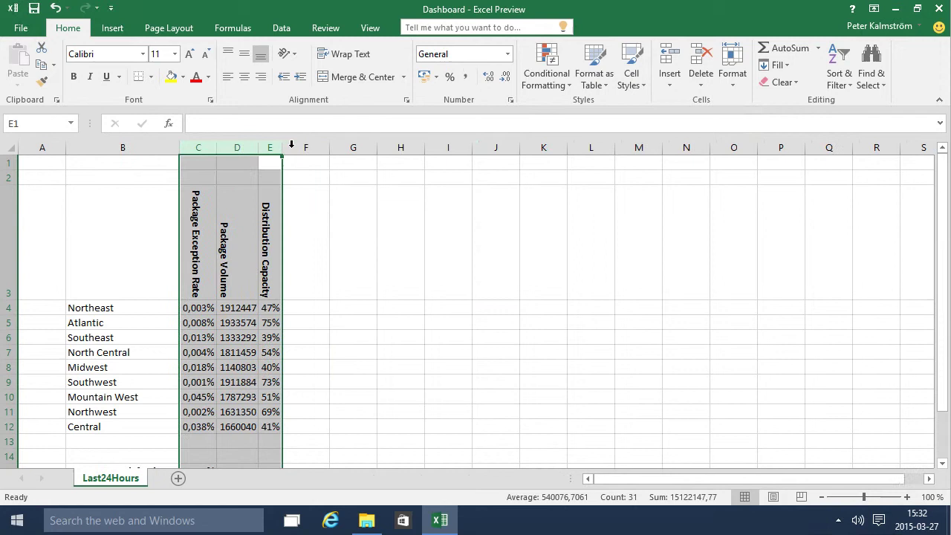
left_click(371, 236)
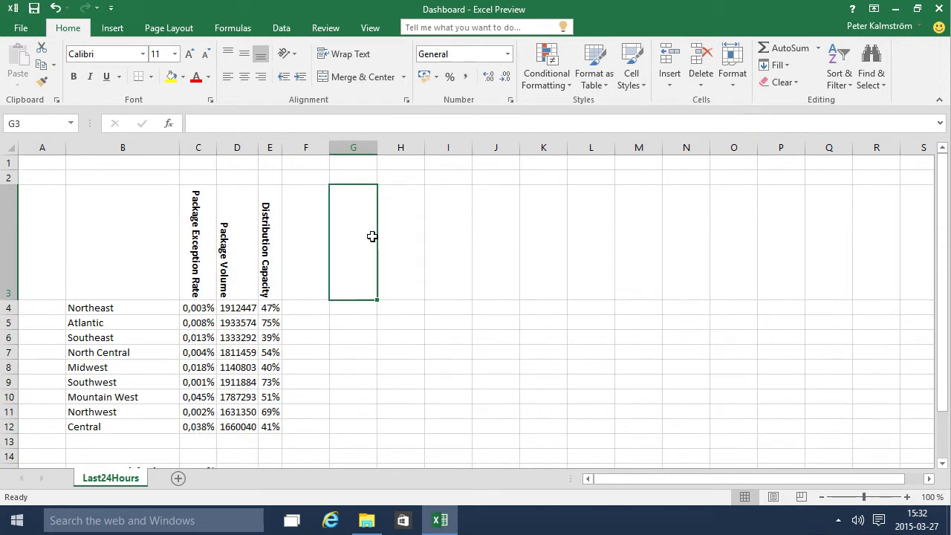
- Format the package volumes in D4:D12 with thousands separators and no decimals
scroll(325, 295, "down", 2)
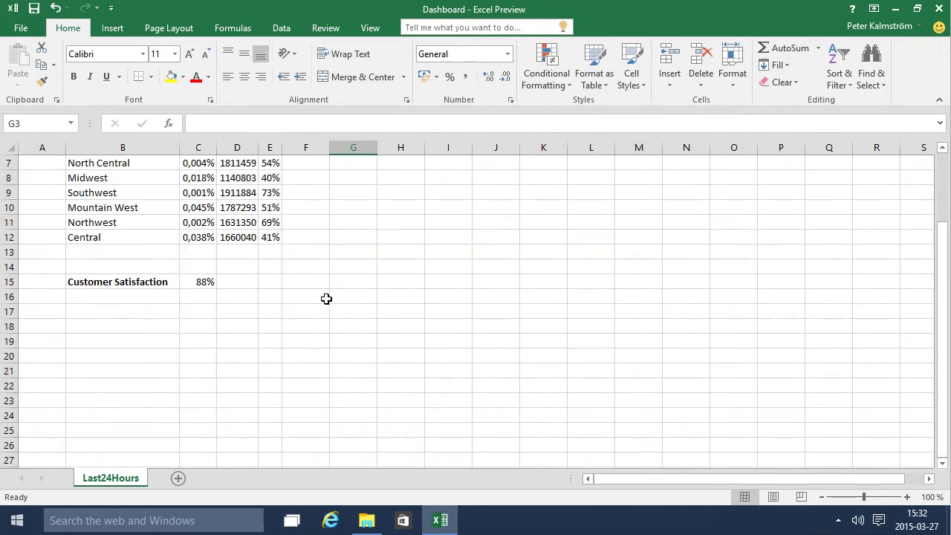
scroll(326, 299, "up", 2)
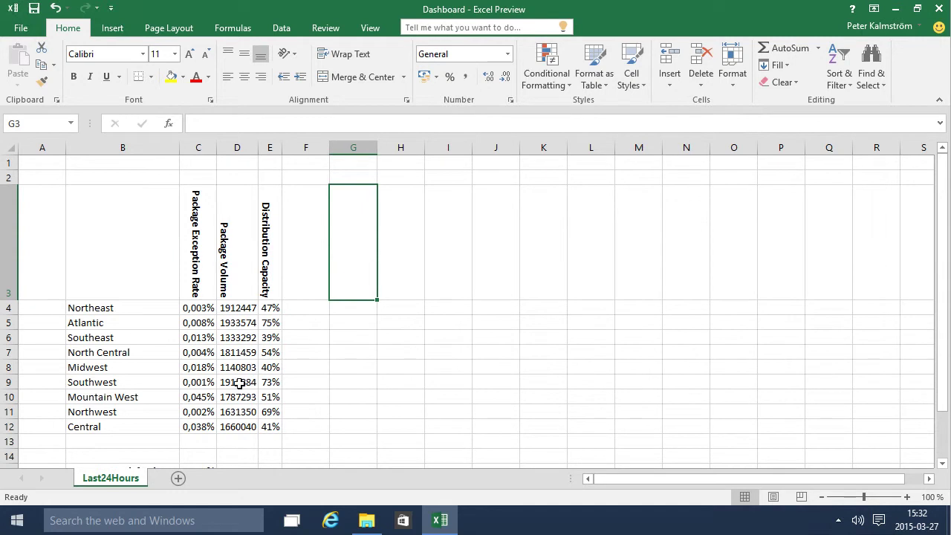
left_click_drag(238, 308, 237, 426)
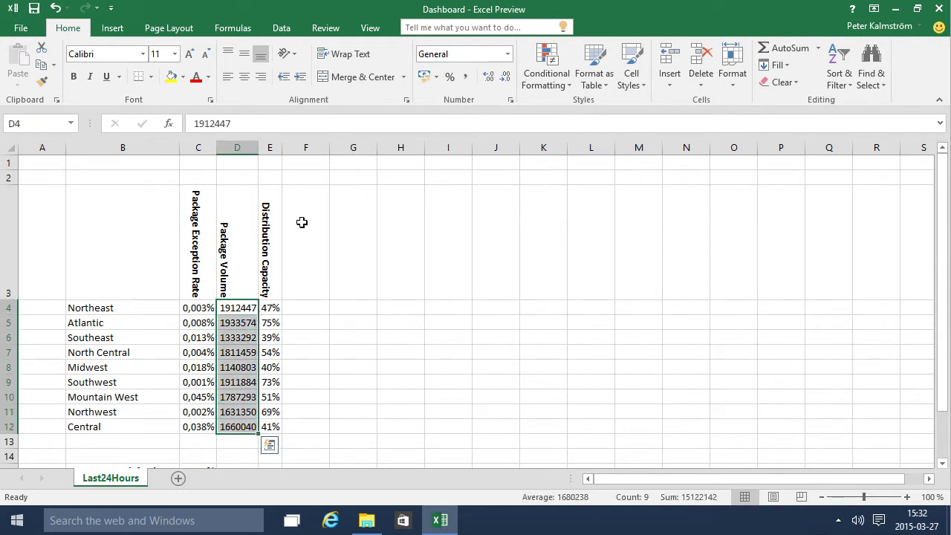
left_click(468, 79)
left_click(504, 81)
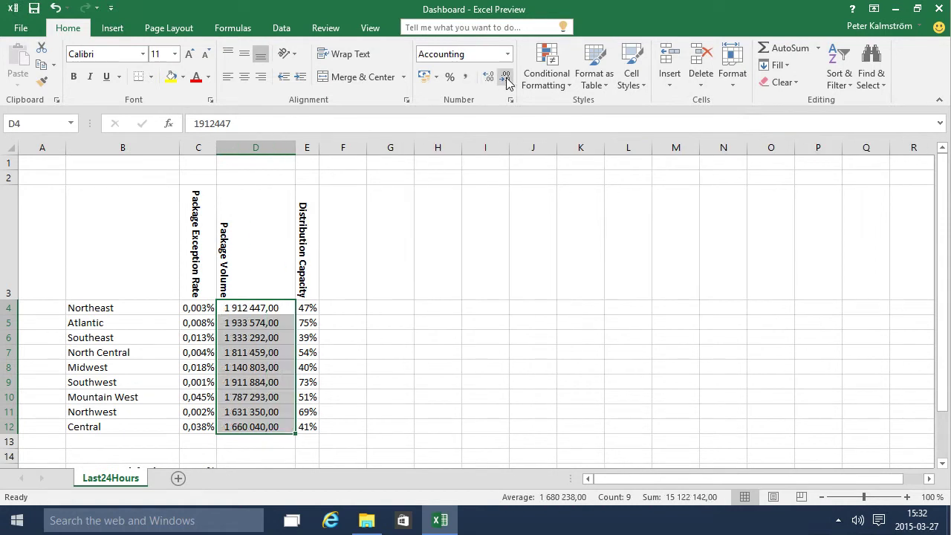
left_click(503, 80)
left_click(382, 354)
- Apply orange gradient-fill data bars to the package exception rates in C4:C12
left_click(214, 307)
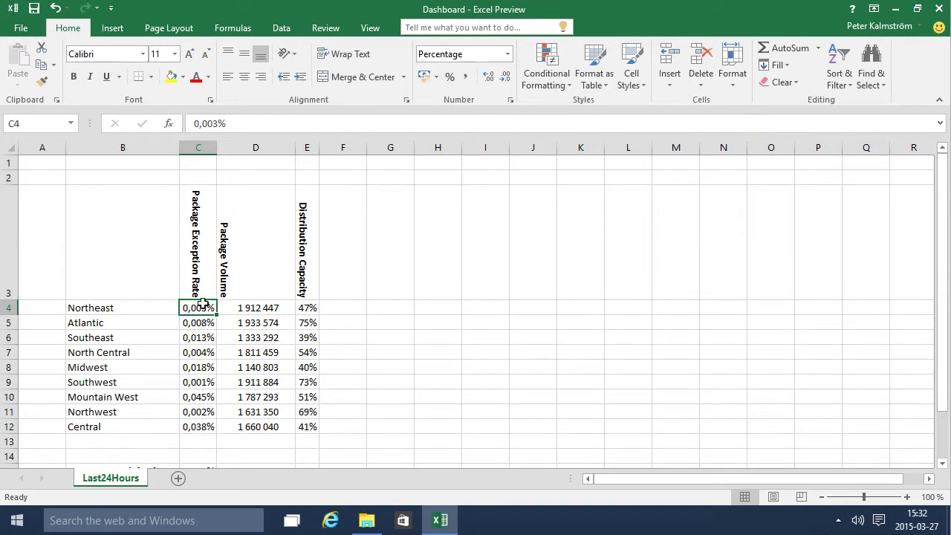
left_click_drag(202, 303, 209, 426)
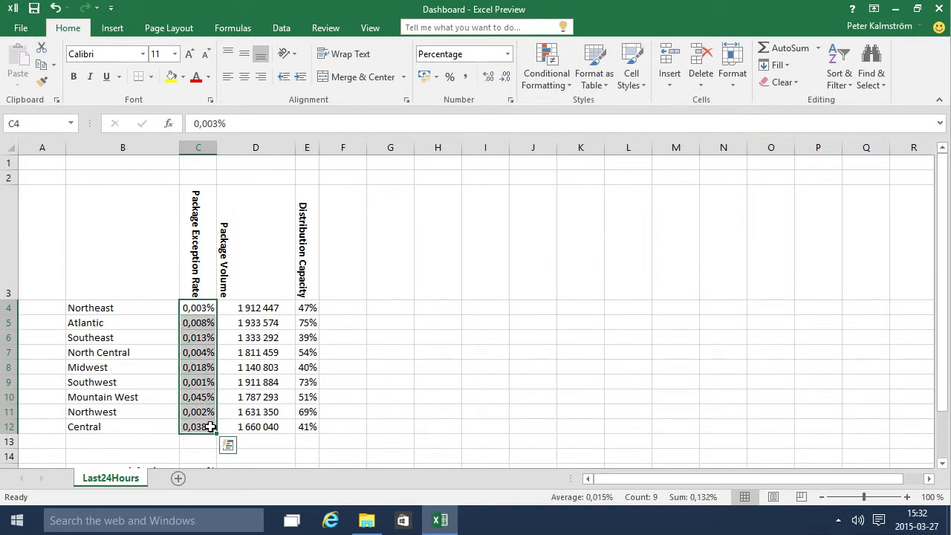
left_click(564, 87)
mouse_move(648, 172)
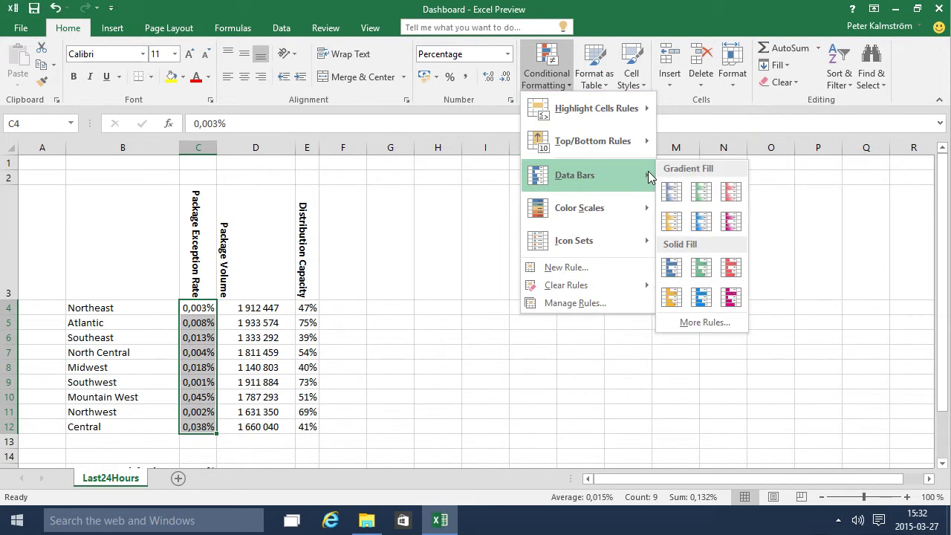
left_click(672, 221)
left_click(397, 311)
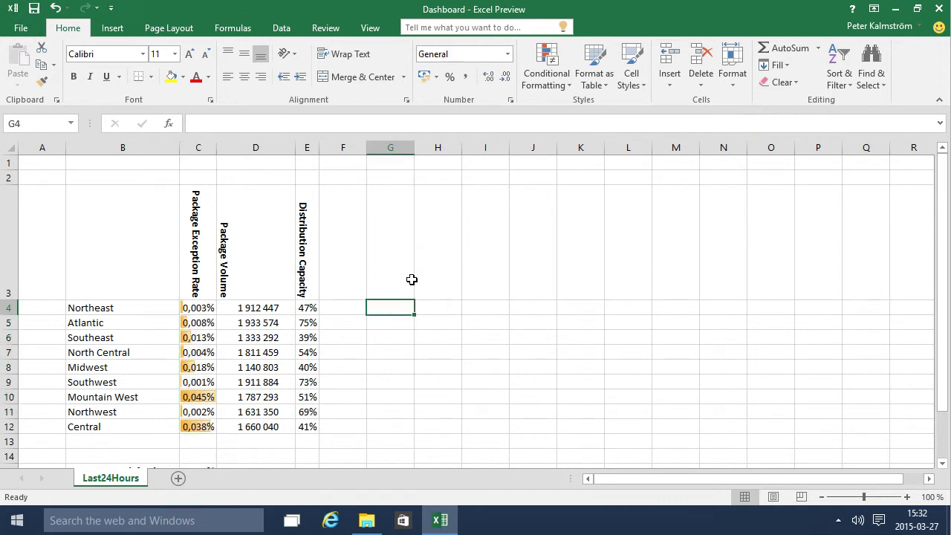
- Apply magenta solid-fill data bars to the package volumes in D4:D12
left_click(212, 355)
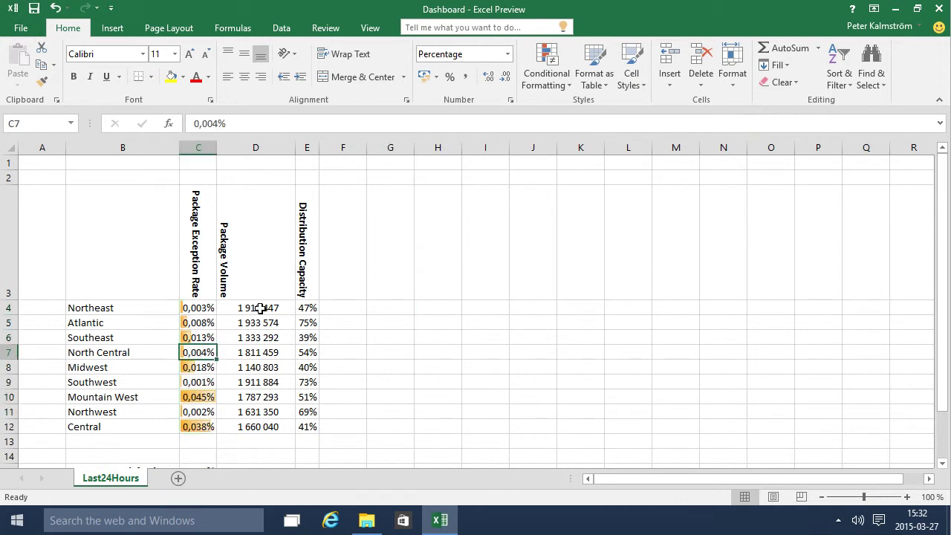
left_click_drag(260, 308, 269, 427)
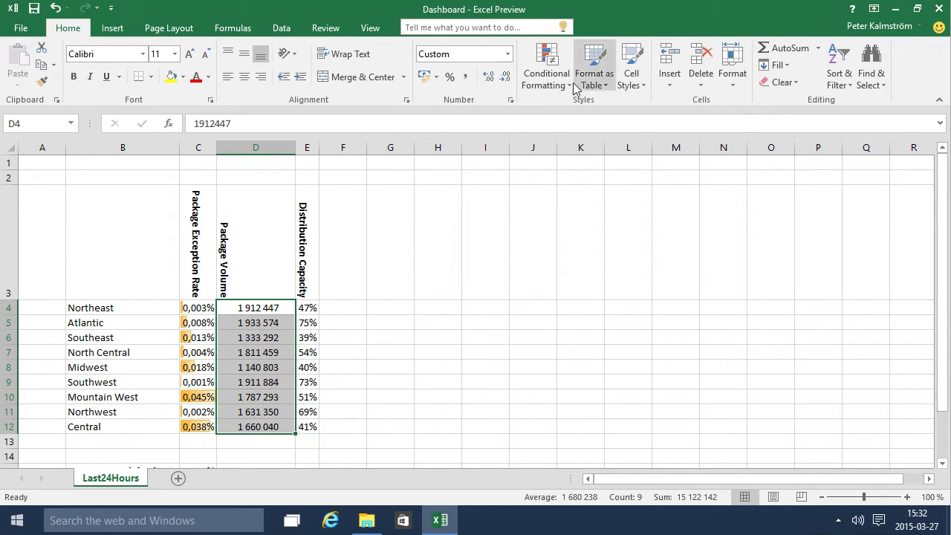
left_click(547, 71)
mouse_move(629, 193)
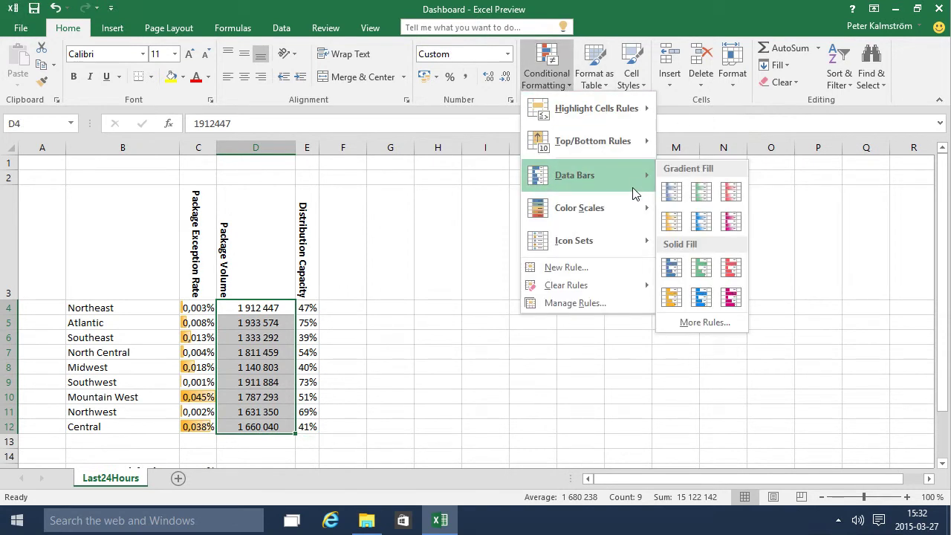
left_click(735, 298)
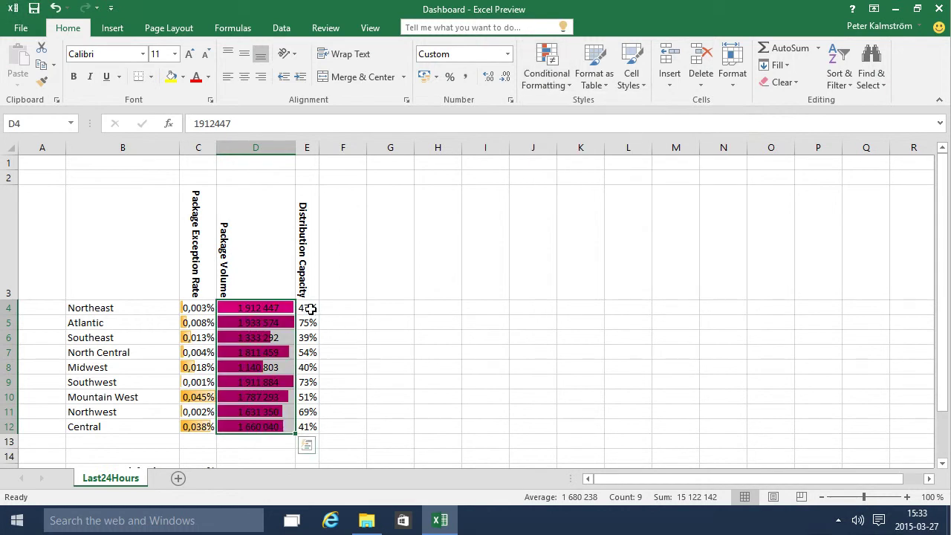
- Apply the three-colour circle icon set to the distribution capacities in E4:E12 and auto-fit column E
left_click_drag(310, 308, 308, 429)
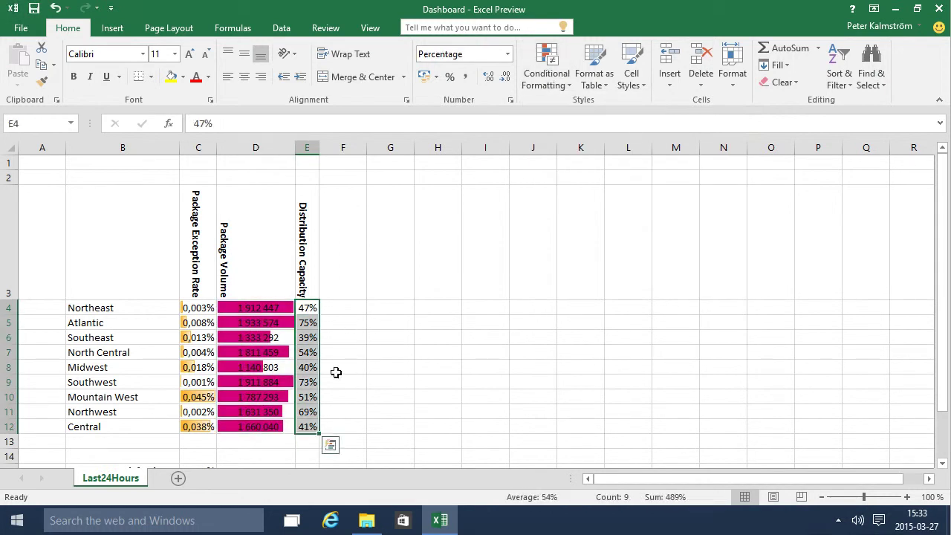
left_click(568, 83)
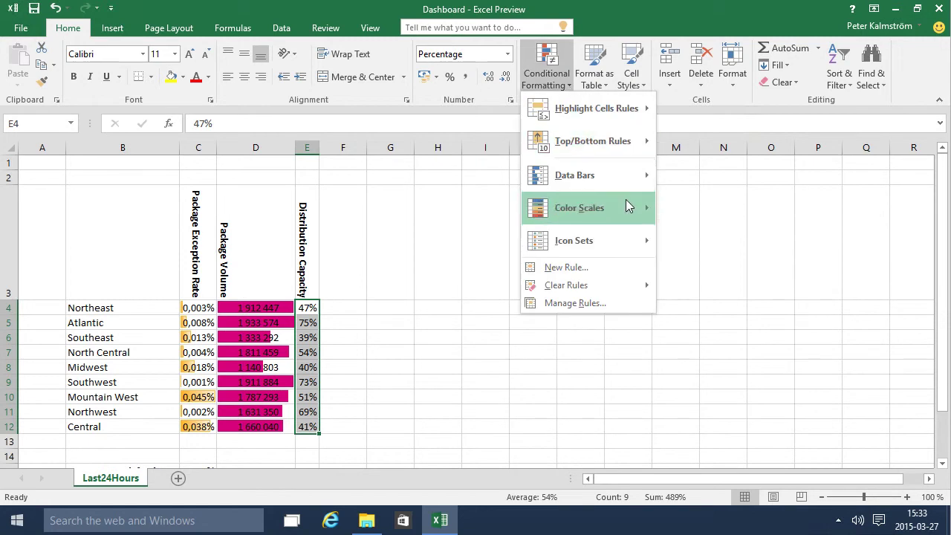
mouse_move(648, 243)
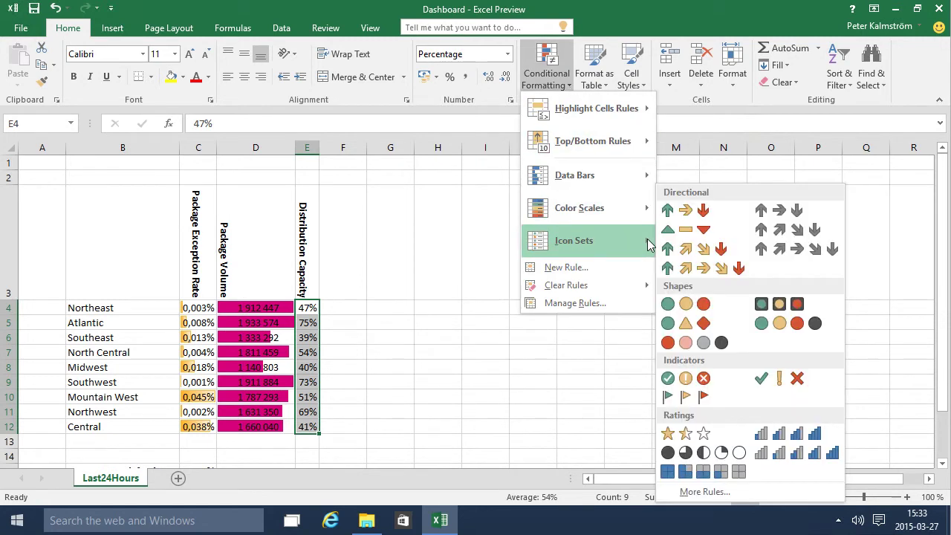
left_click(704, 308)
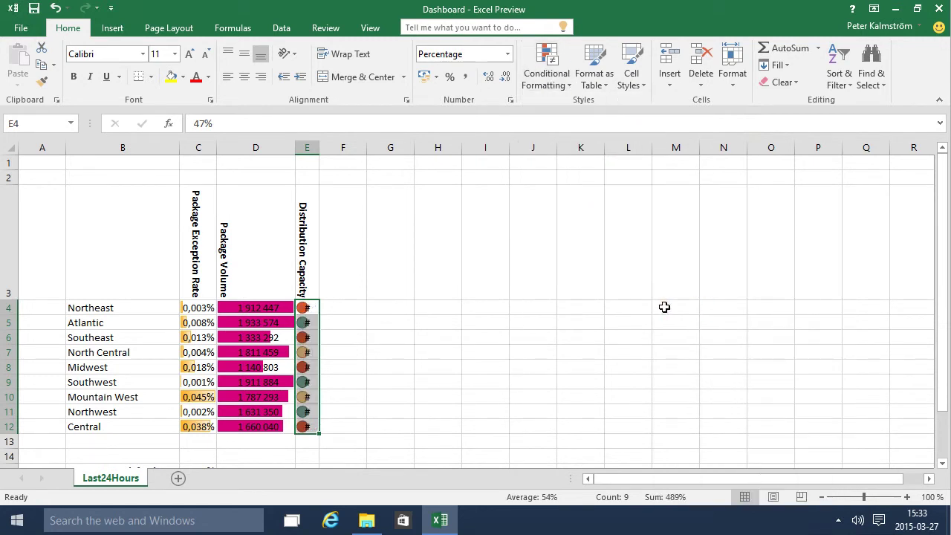
double_click(319, 150)
left_click(414, 313)
scroll(414, 320, "down", 1)
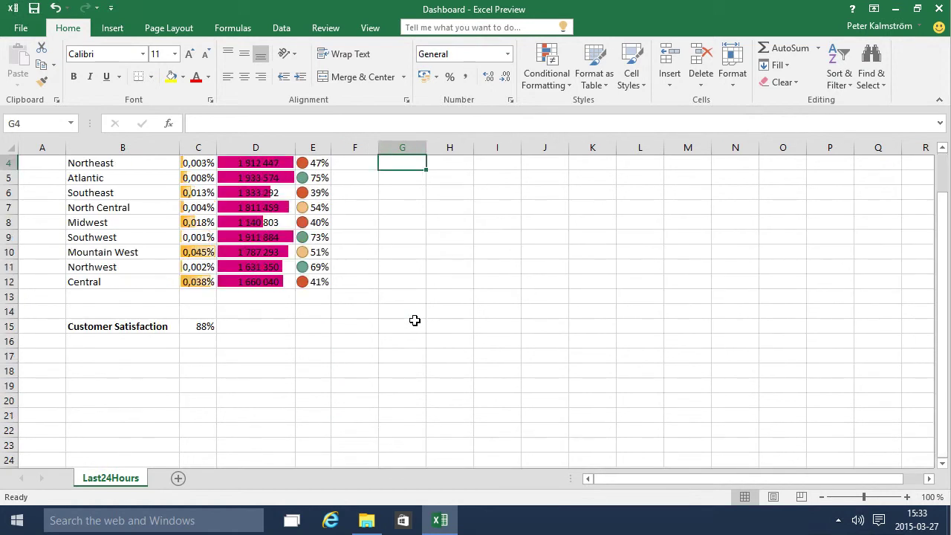
scroll(414, 320, "up", 1)
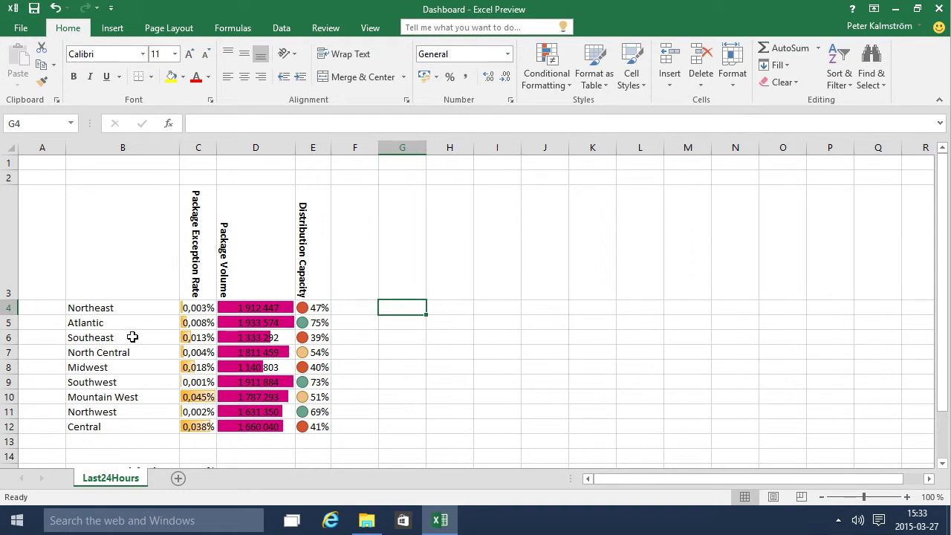
- Format the range B3:E12 as a table with headers, using a blue table style
left_click(110, 338)
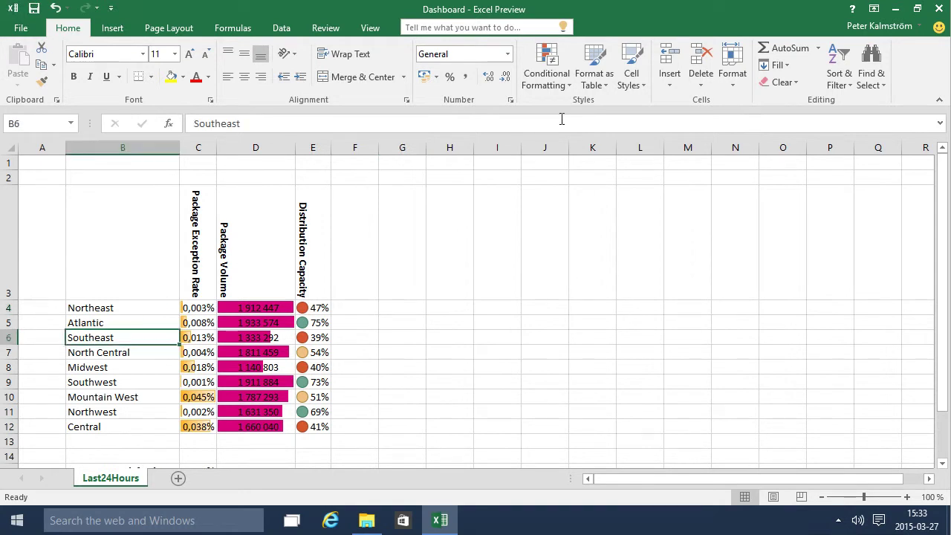
left_click(595, 73)
left_click(637, 183)
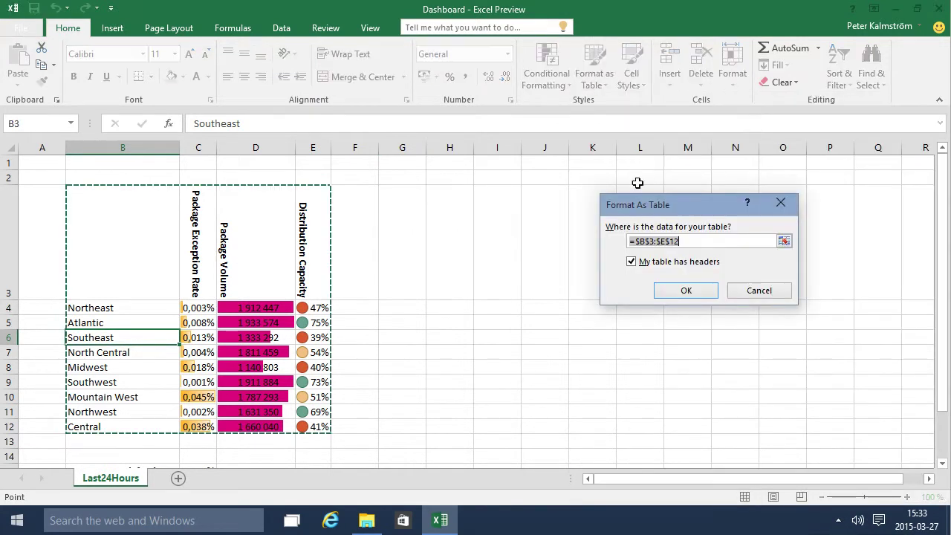
left_click(686, 296)
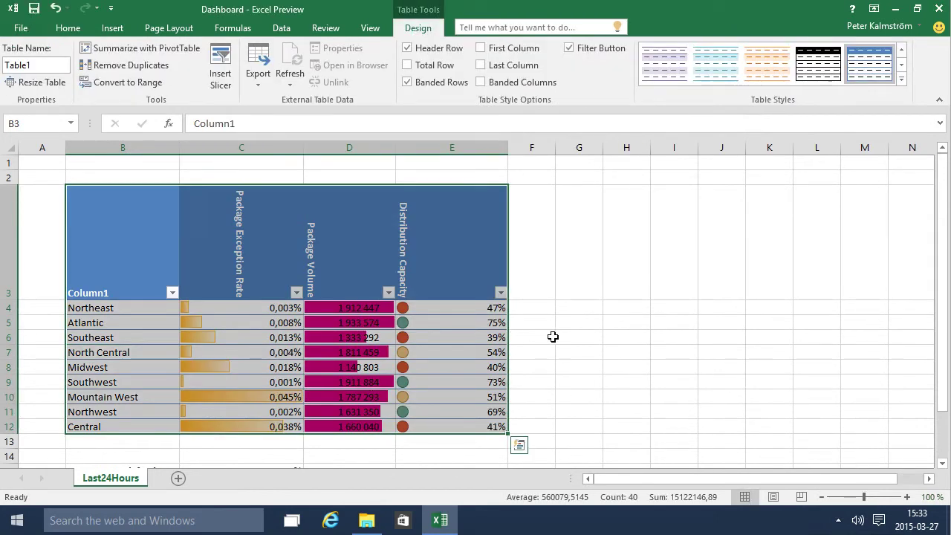
left_click(584, 337)
left_click(456, 327)
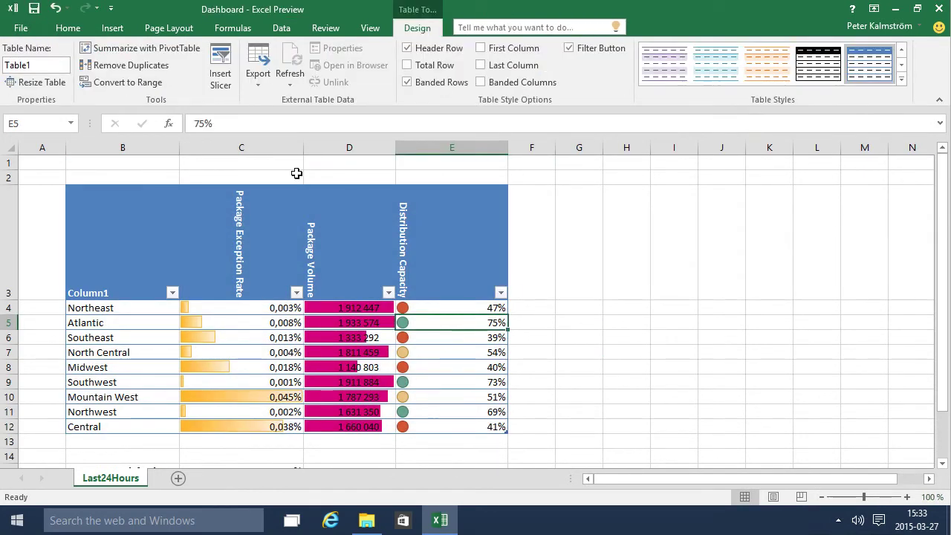
- Narrow table columns C to E and auto-fit them to their contents
left_click_drag(259, 157, 456, 185)
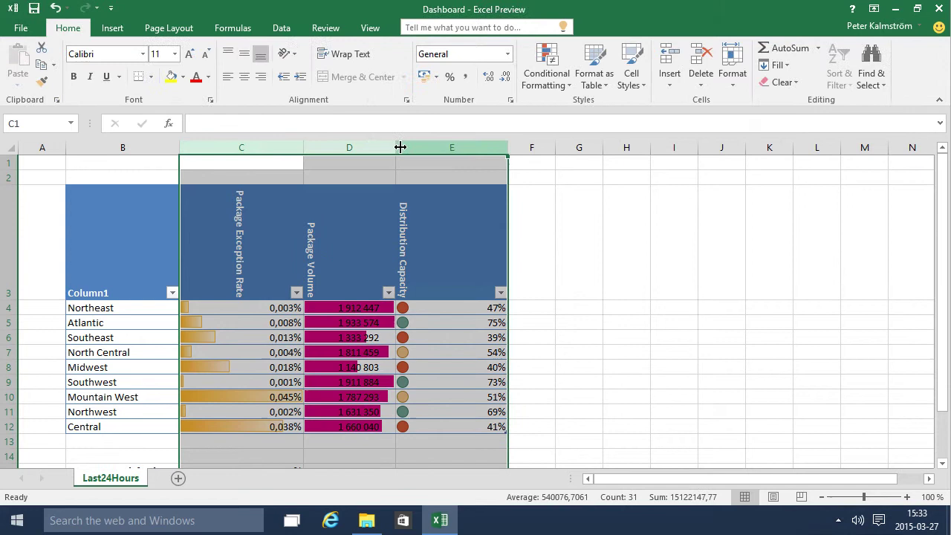
left_click_drag(392, 148, 346, 148)
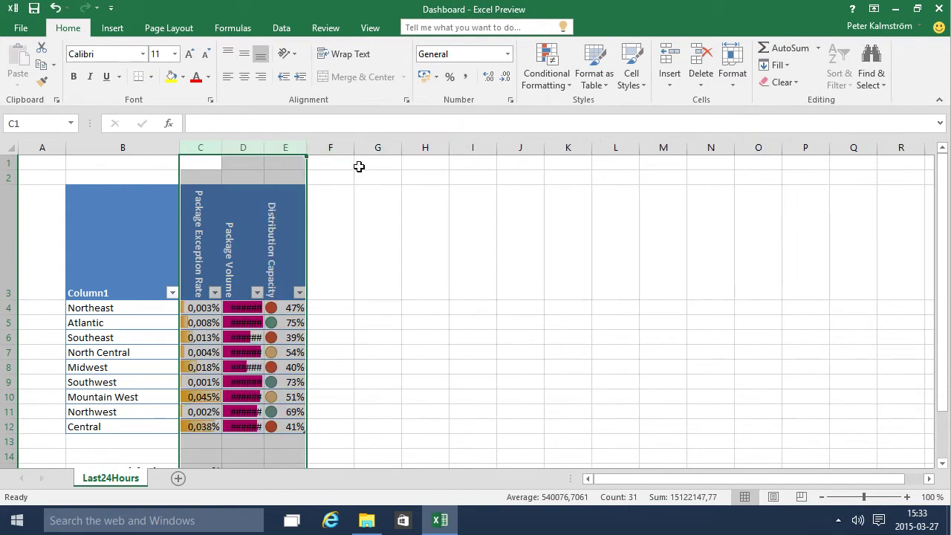
double_click(264, 147)
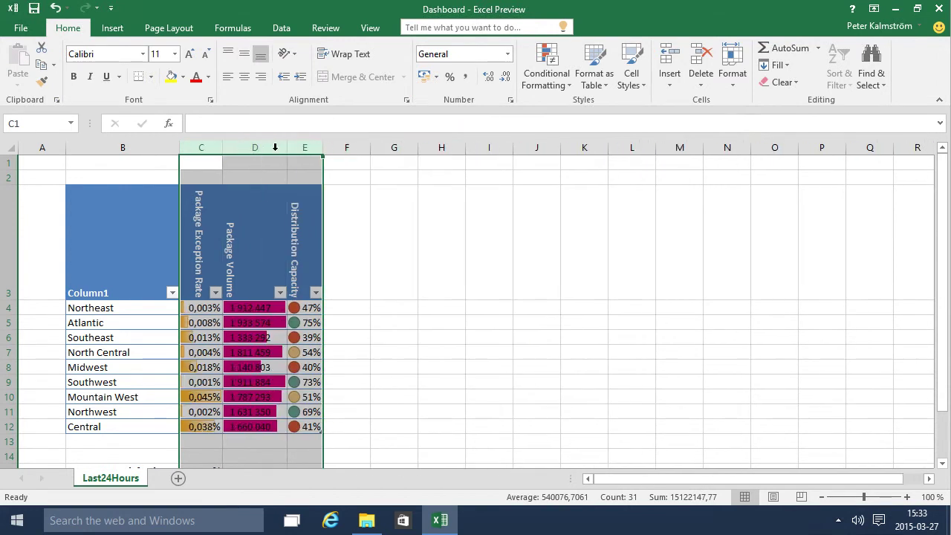
left_click(378, 264)
left_click(346, 350)
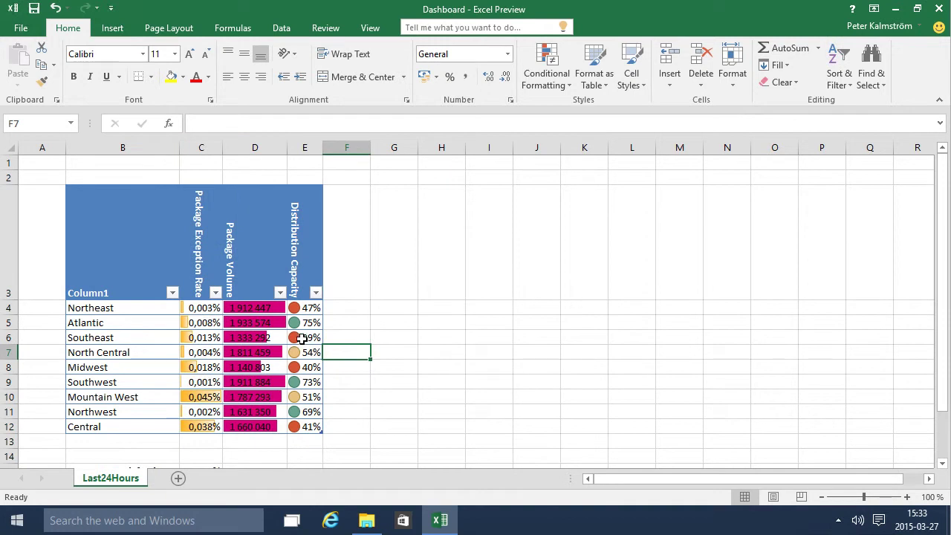
left_click(311, 338)
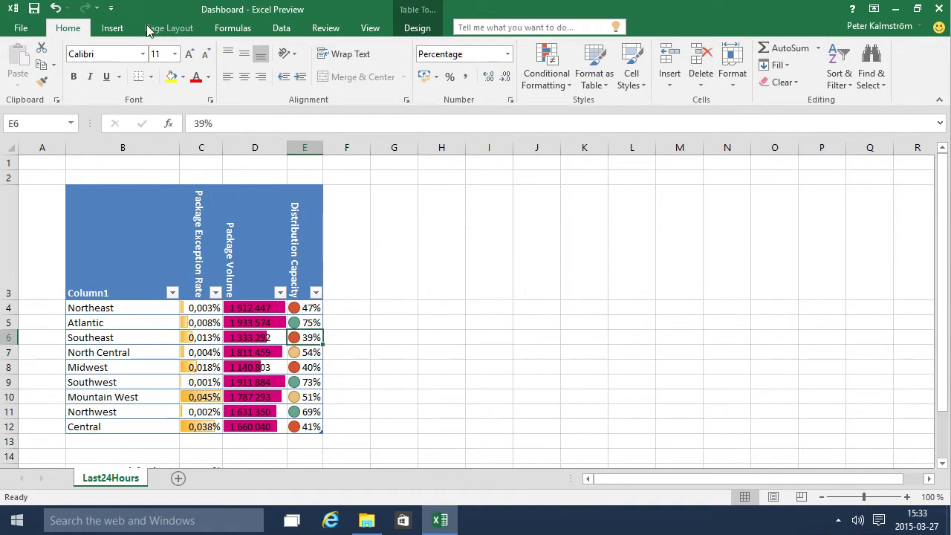
left_click(112, 28)
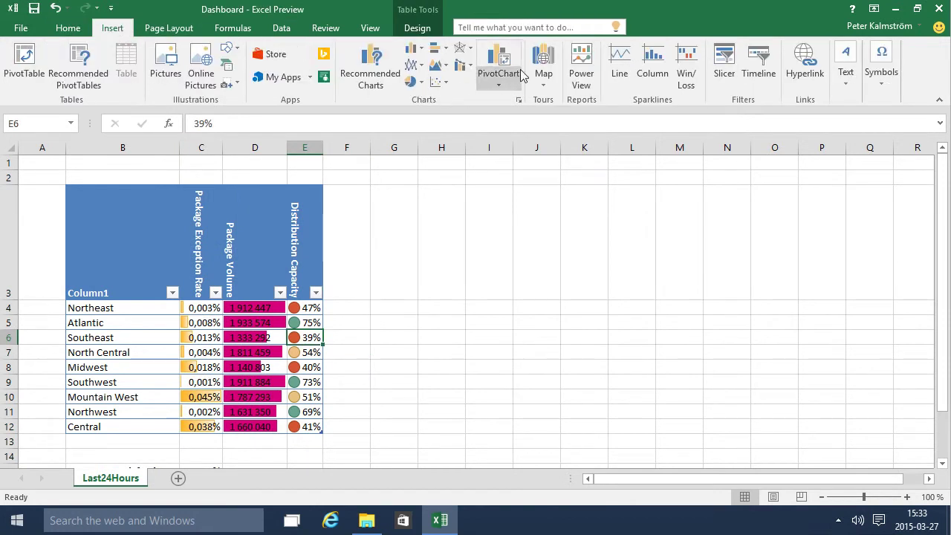
left_click(719, 82)
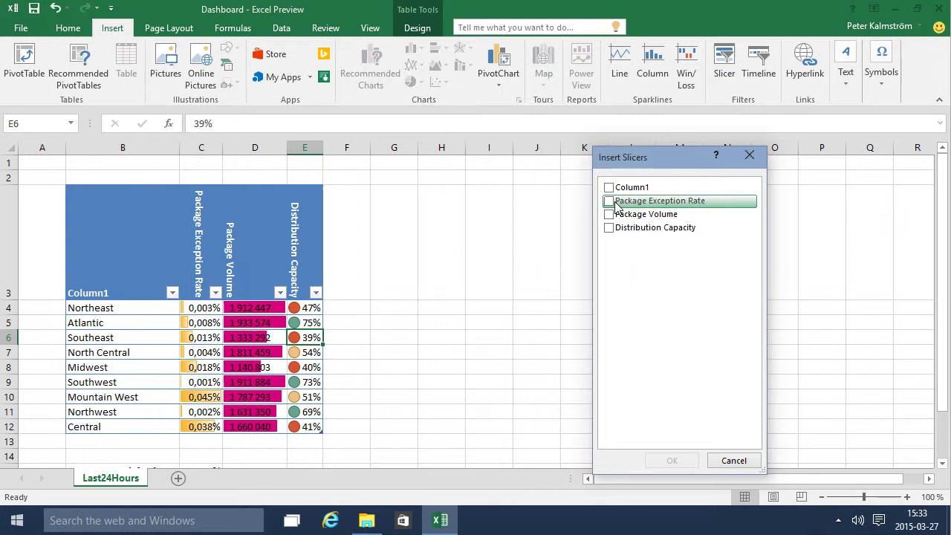
left_click(734, 461)
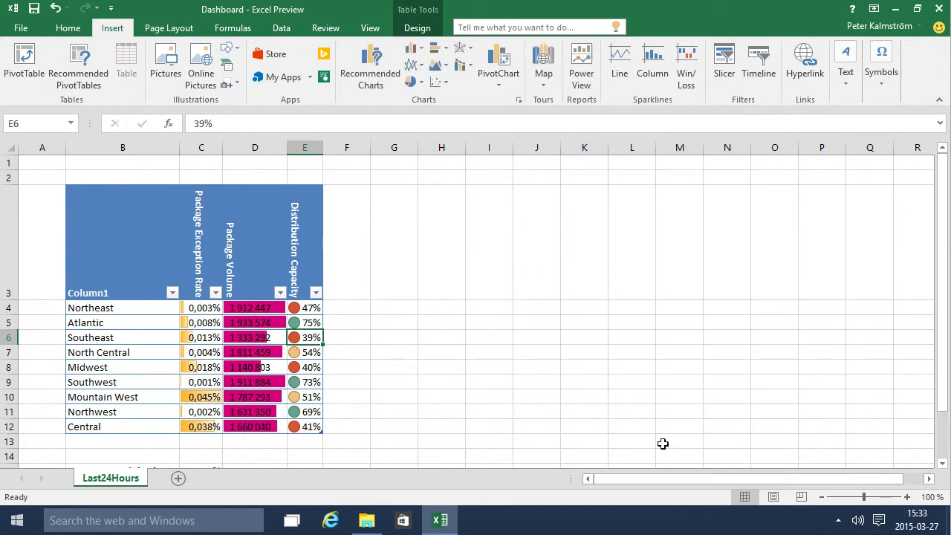
- Rename the table's first column heading in B3 to Area
left_click(99, 295)
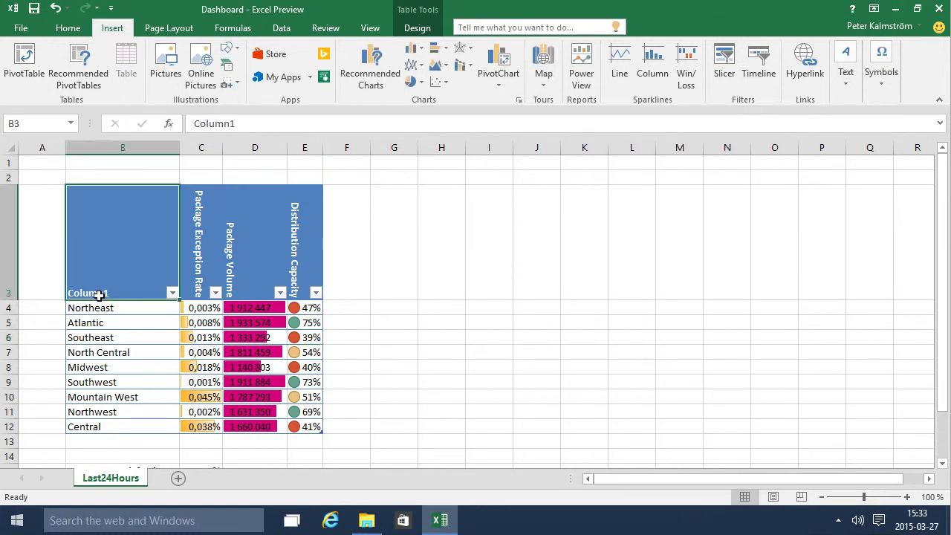
type("Area")
key("Return")
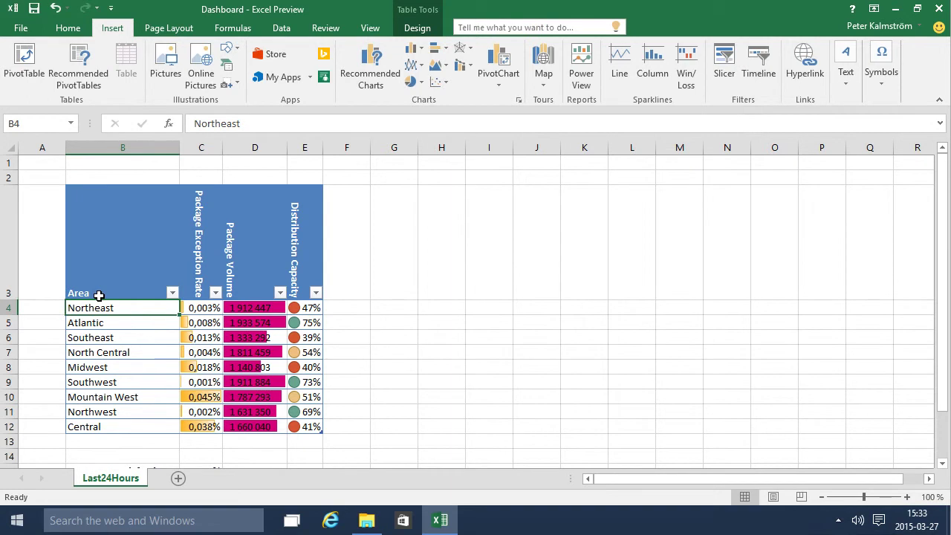
- Insert a slicer for the table's Area column
left_click(725, 62)
left_click(610, 187)
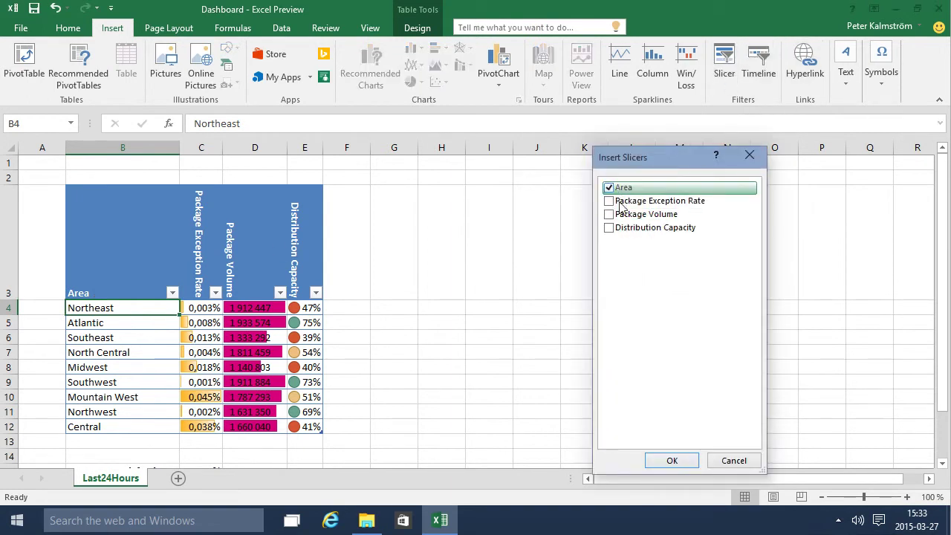
left_click(671, 460)
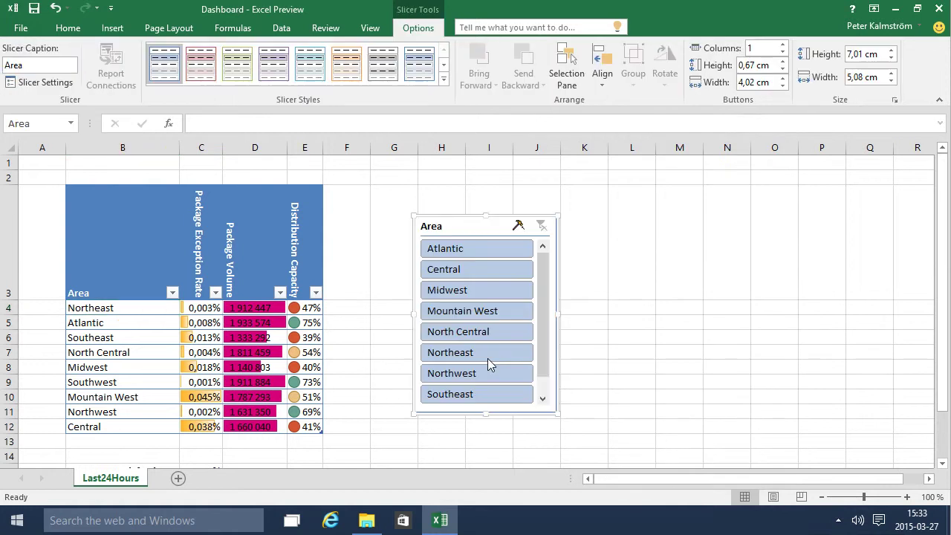
- Test the Area slicer with single areas and with Midwest, Mountain West and North Central together, and clear the filter
left_click(476, 312)
left_click(475, 271)
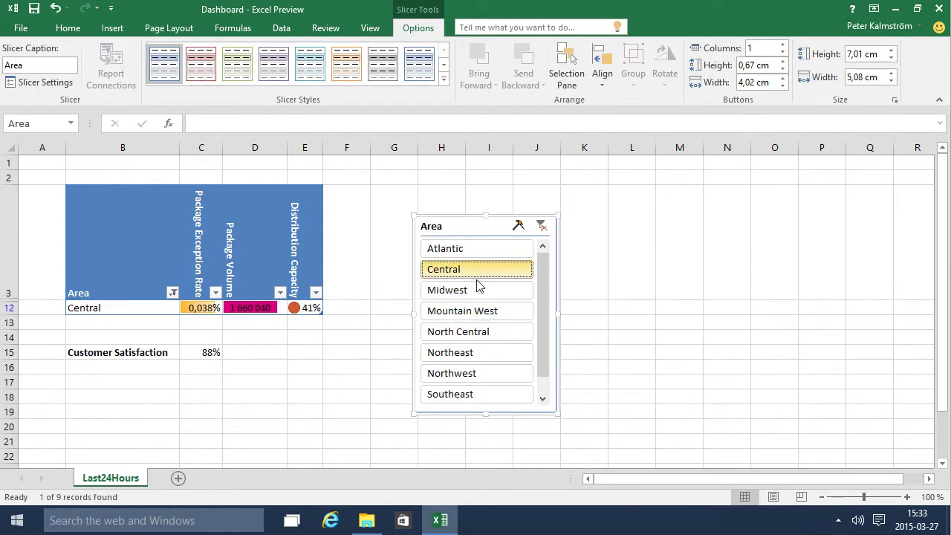
left_click(479, 331)
left_click(482, 372)
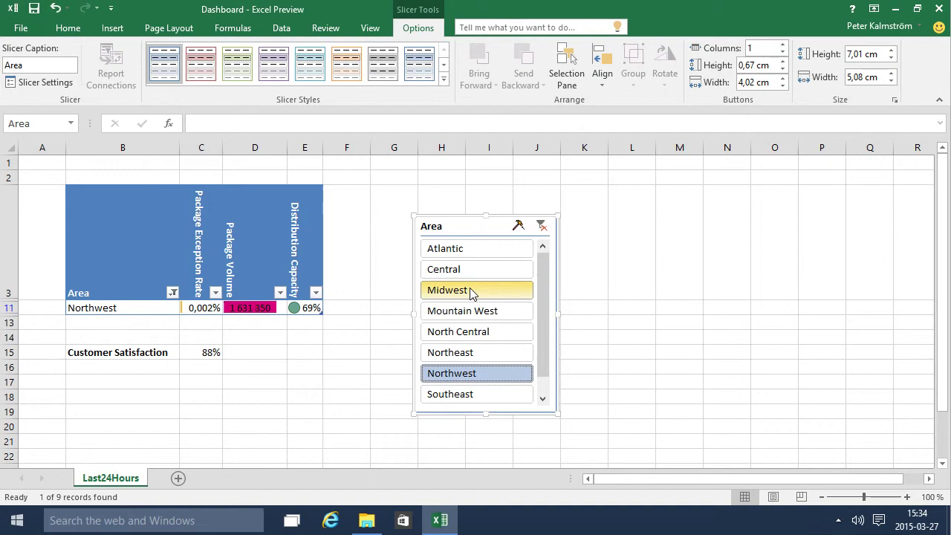
left_click(475, 292)
left_click(475, 312, "ctrl")
left_click(479, 338, "ctrl")
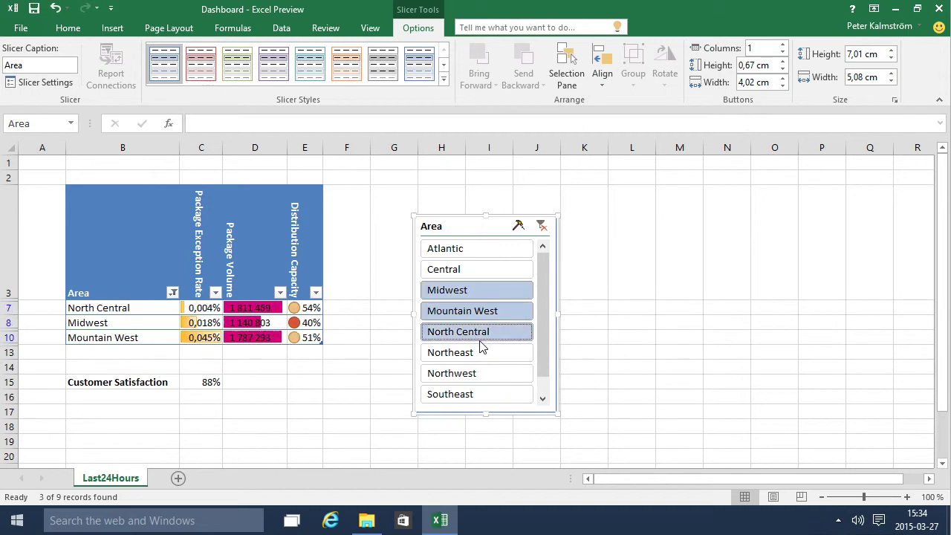
left_click(203, 362)
left_click(202, 381)
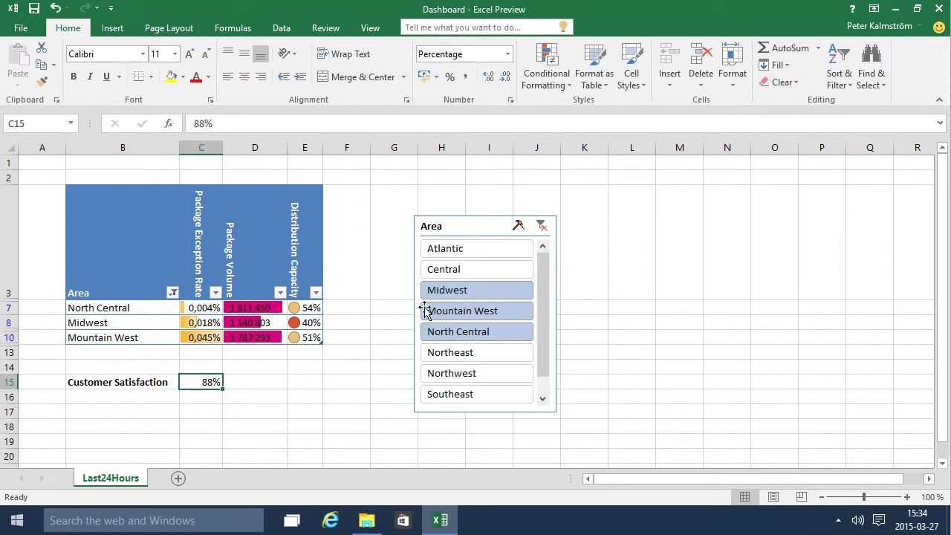
left_click(542, 226)
left_click(389, 289)
- Move the Area slicer farther from the table, placing it over columns K to M
scroll(391, 295, "down", 2)
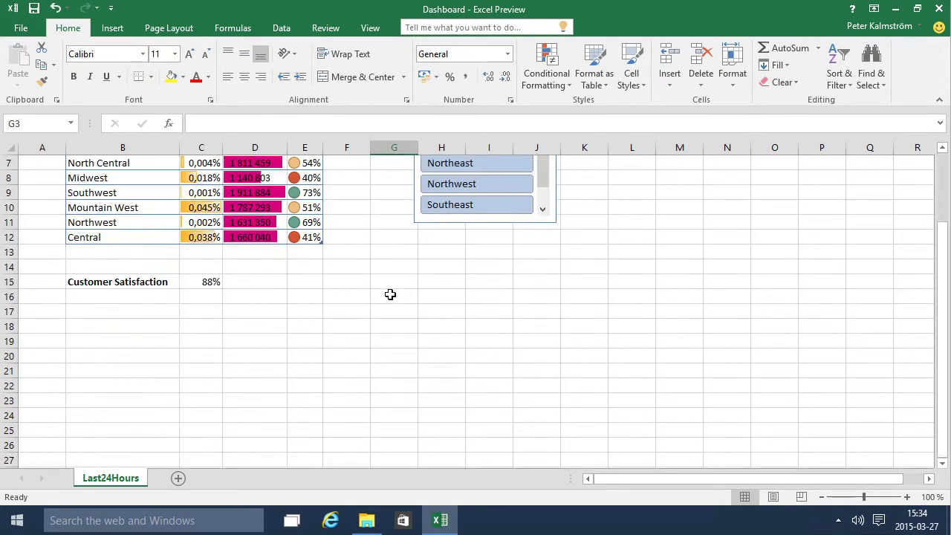
scroll(390, 295, "up", 2)
left_click_drag(484, 225, 630, 219)
left_click(371, 401)
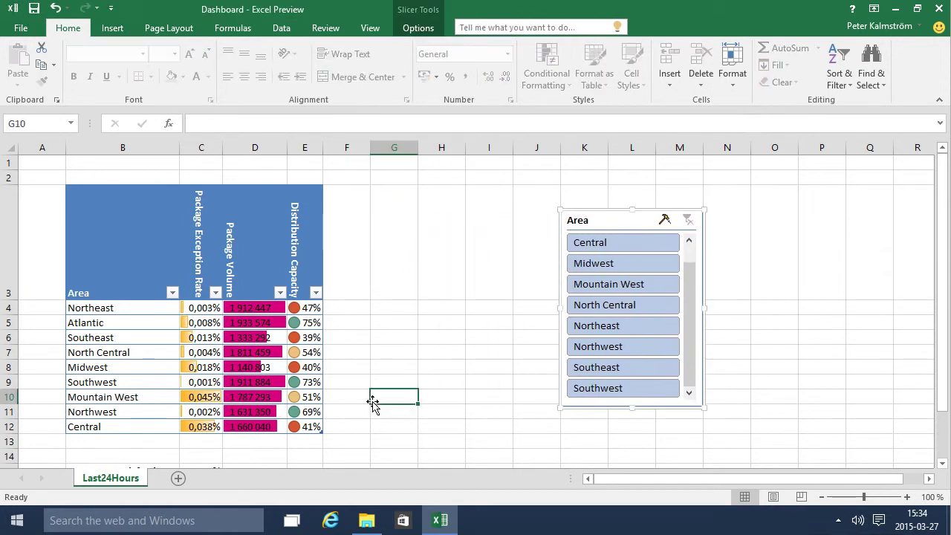
- Move the Customer Satisfaction label and value from B15:C15 to G4:H4 and widen column G
scroll(331, 414, "down", 2)
left_click(141, 282)
left_click_drag(142, 282, 466, 182)
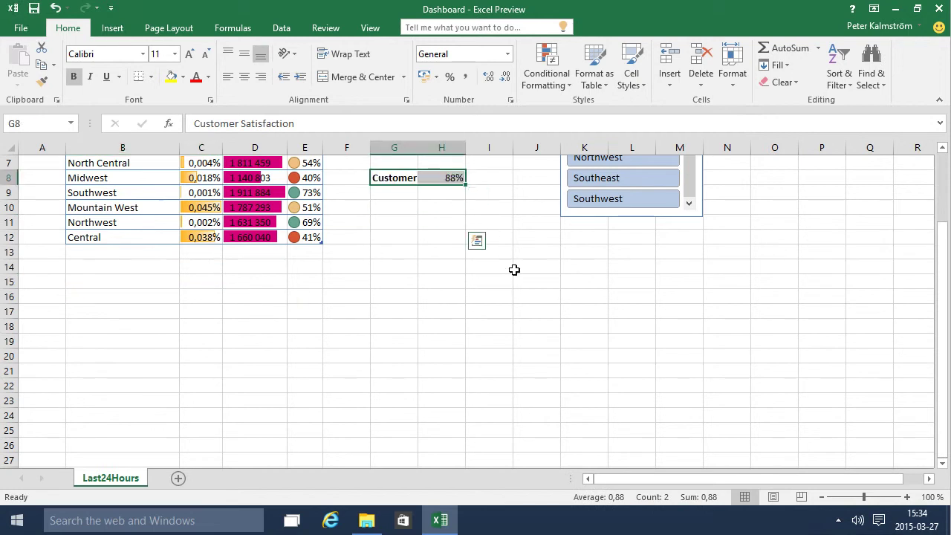
scroll(514, 269, "up", 2)
left_click_drag(421, 372, 431, 308)
left_click(386, 323)
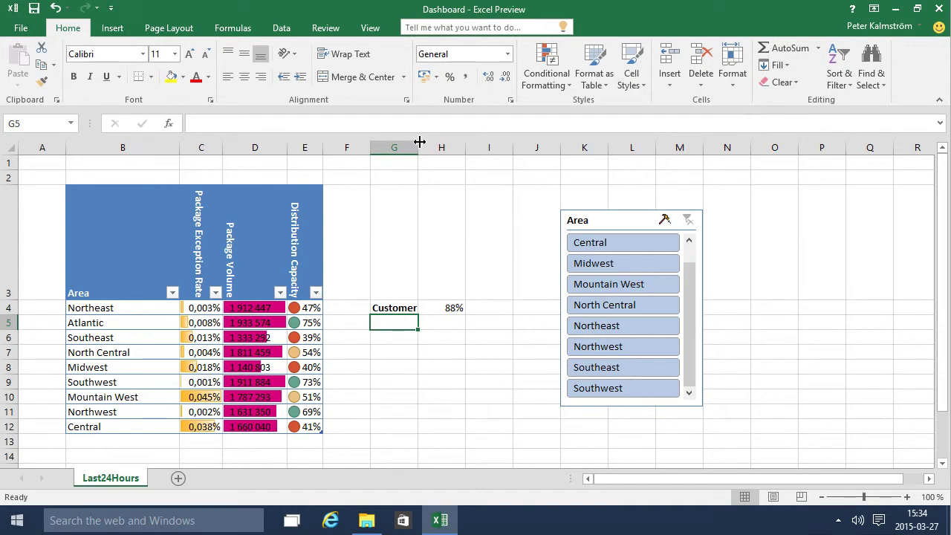
left_click_drag(420, 142, 455, 141)
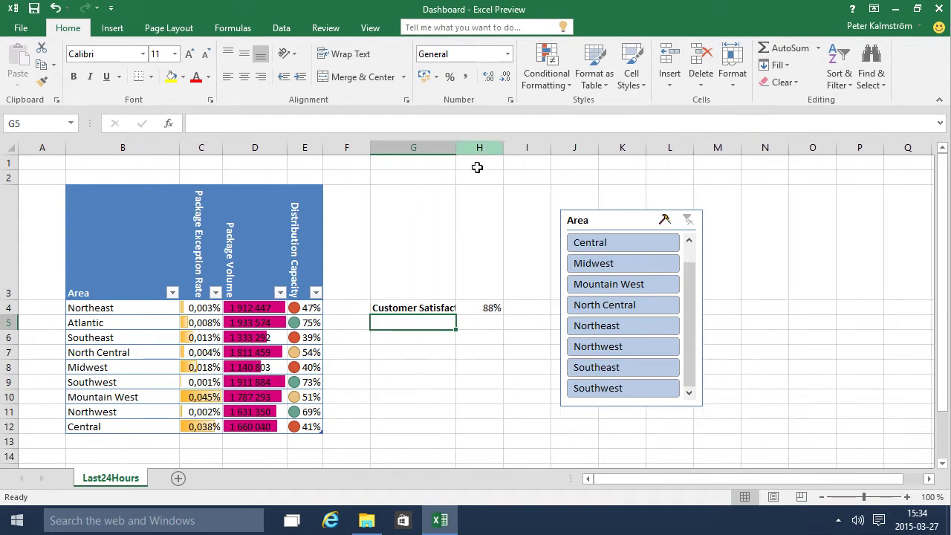
- Add the label Unhappy customers in G5 and calculate its share in H5 with the formula =1-H4
left_click(432, 304)
left_click(453, 322)
type("Un")
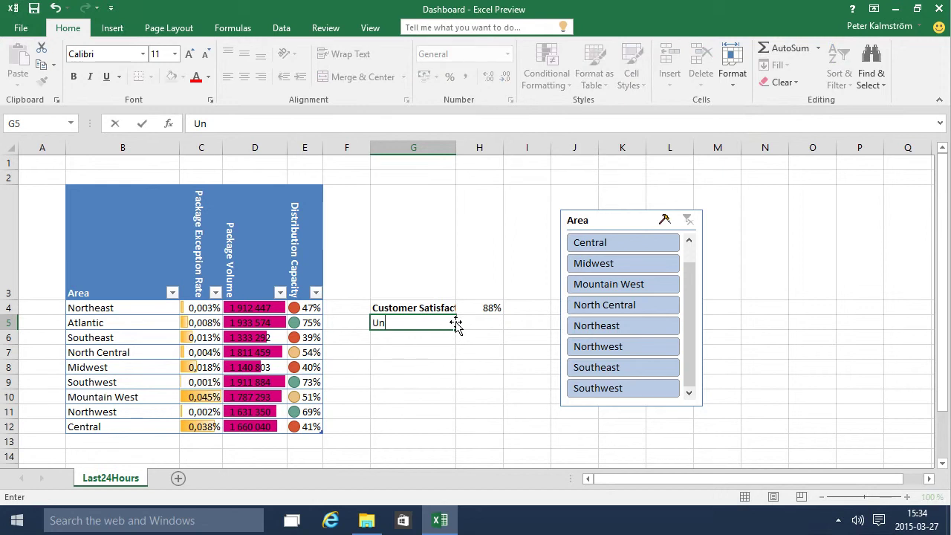
type("happy customers")
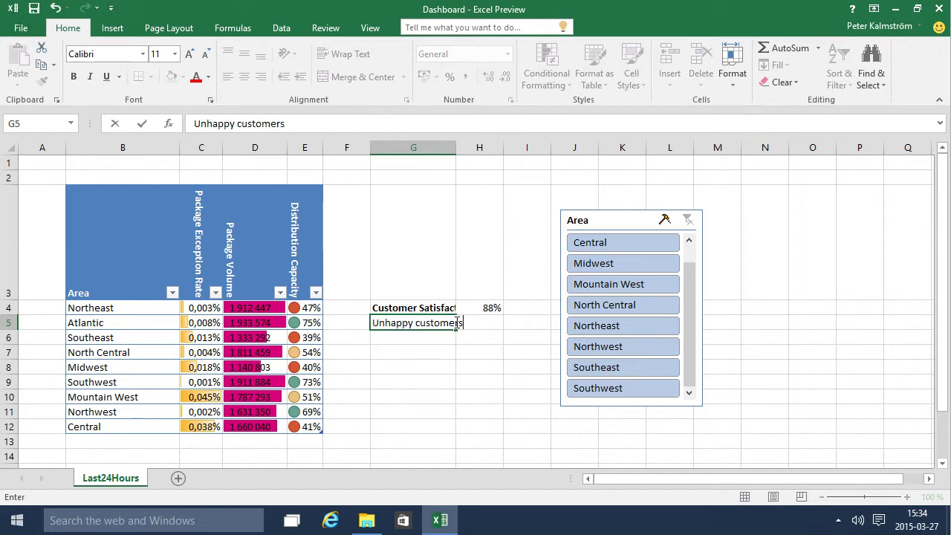
key("Tab")
type("=")
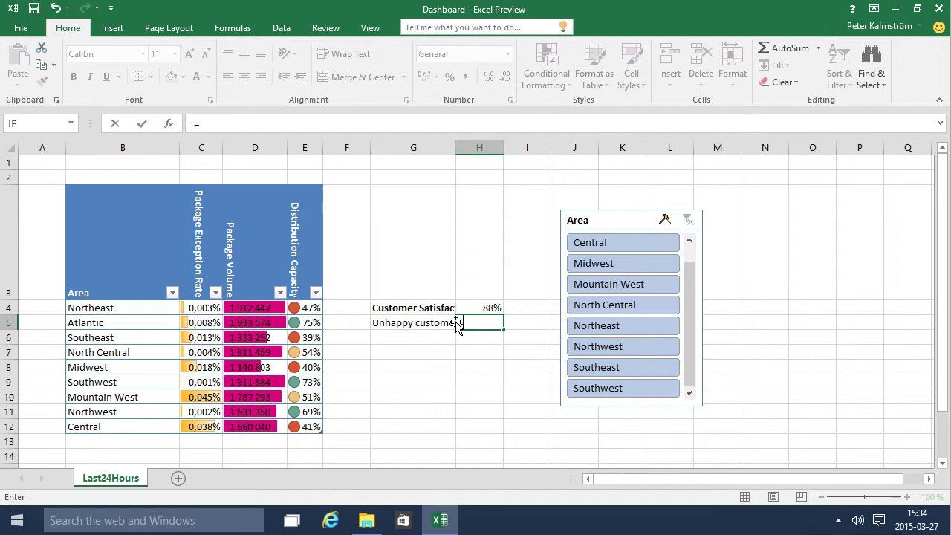
type("1-")
key("Up")
key("Return")
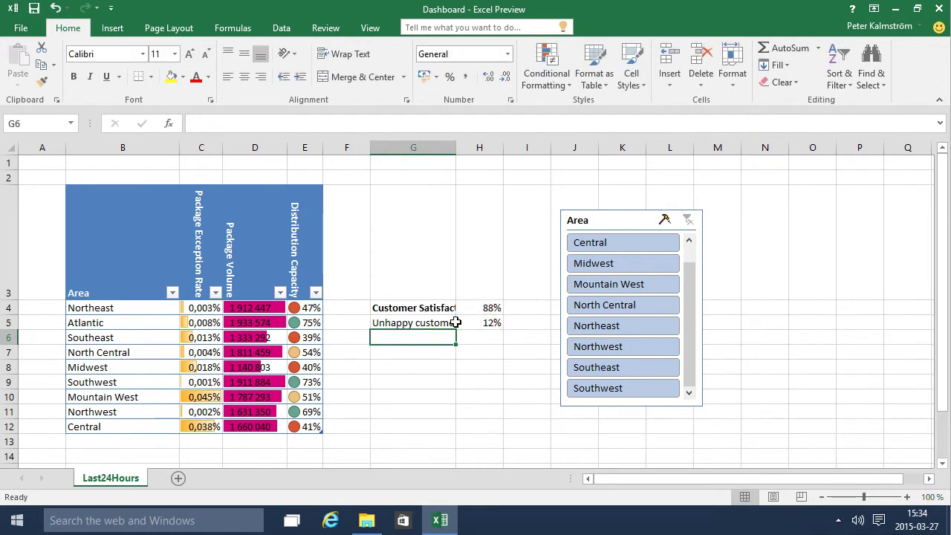
- Insert a 2-D pie chart of the satisfied and unhappy customer shares in G4:H5
key("Up")
left_click_drag(428, 304, 493, 323)
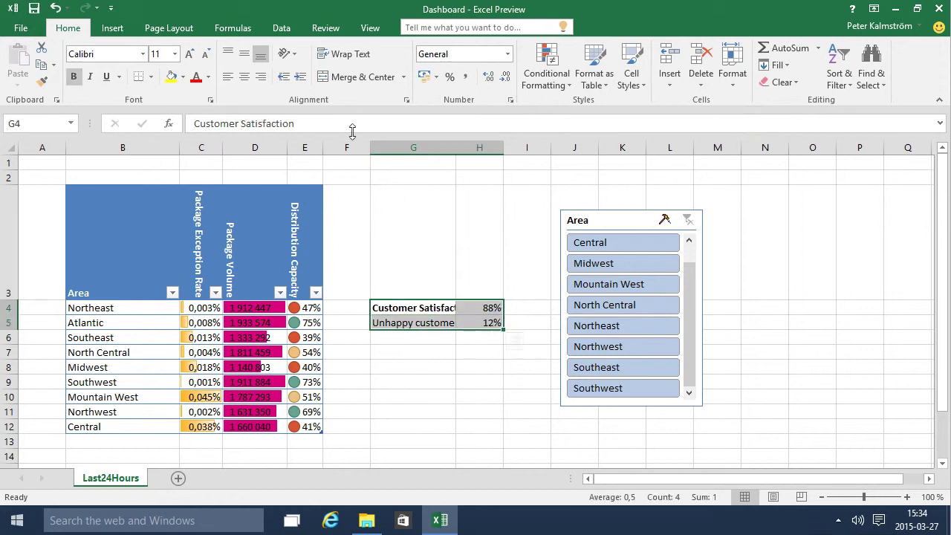
left_click(112, 30)
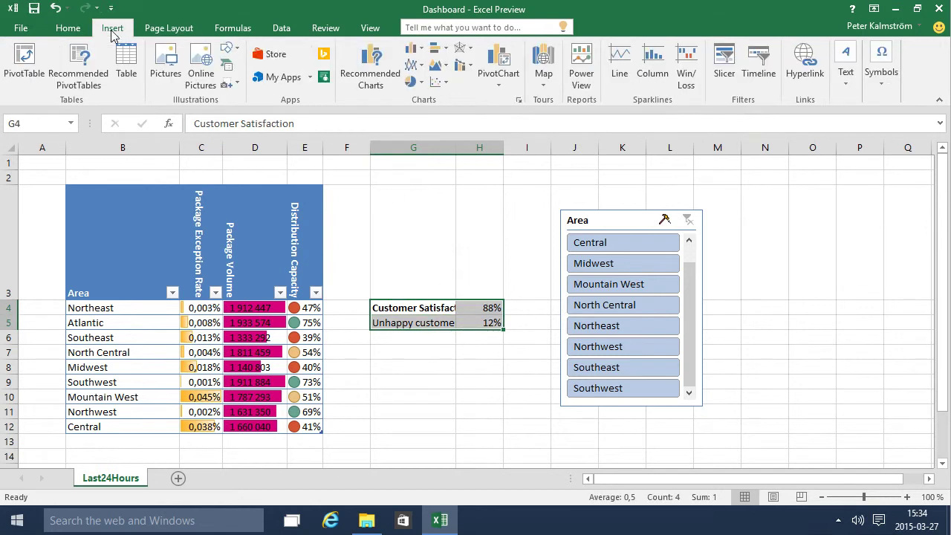
left_click(412, 81)
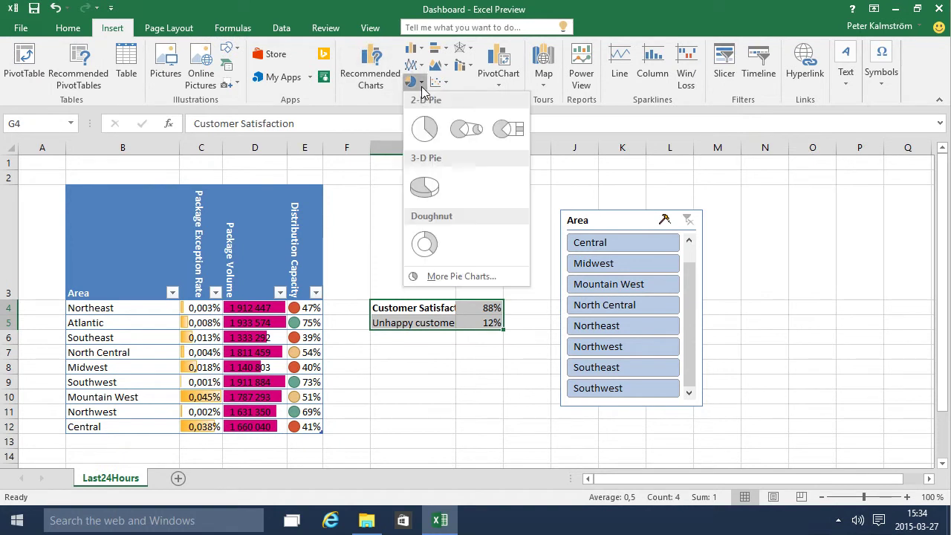
left_click(422, 132)
mouse_move(553, 298)
left_mouse_down()
mouse_move(630, 257)
mouse_move(674, 271)
mouse_move(645, 283)
left_mouse_up()
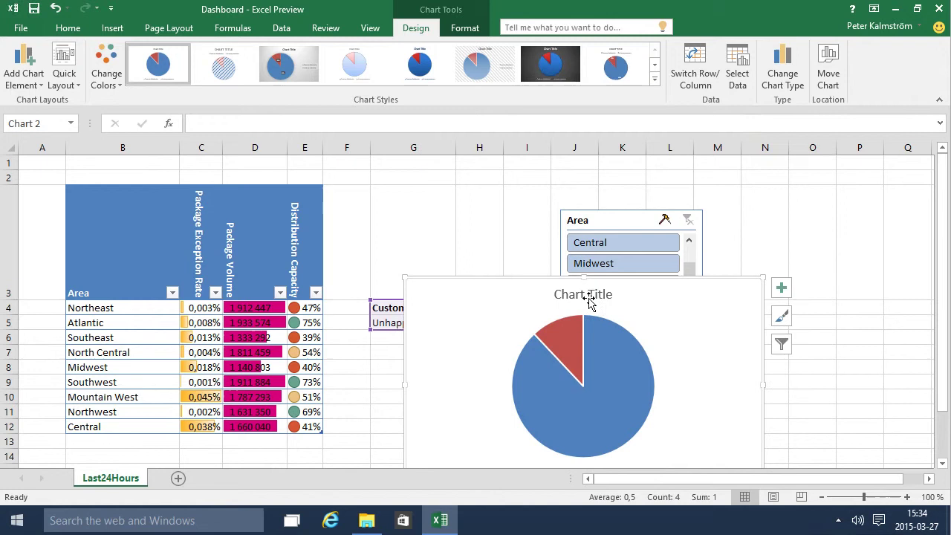
- Change the pie chart's title to "Customer satisfaction"
left_click(595, 295)
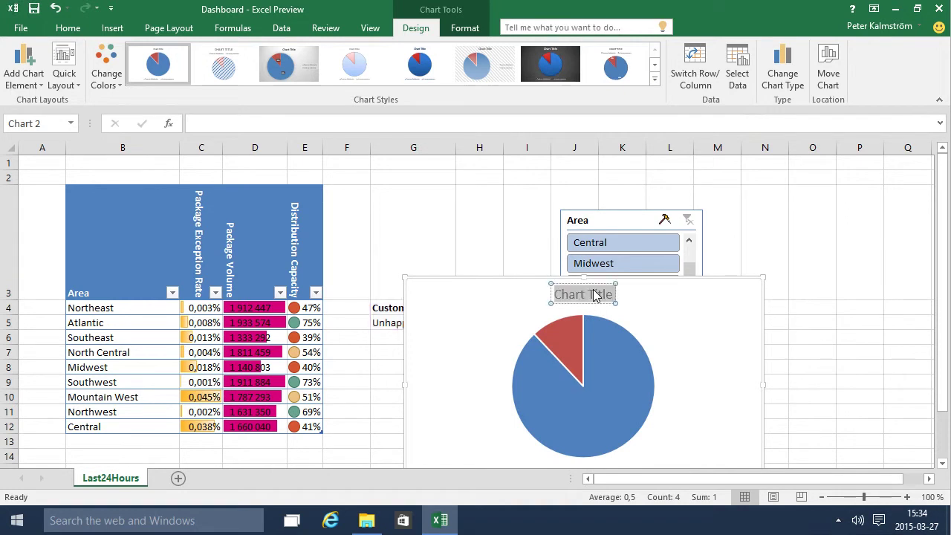
type("Customer s")
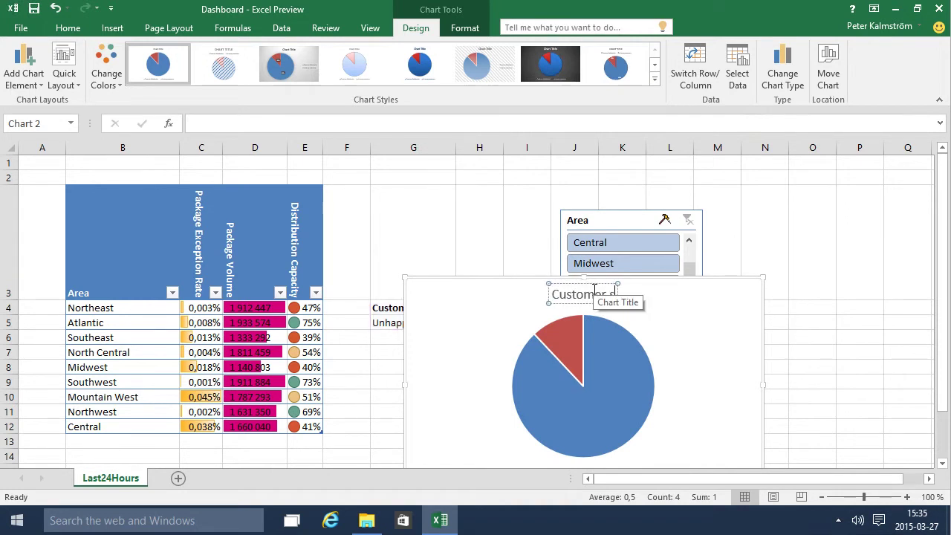
type("atisfaction")
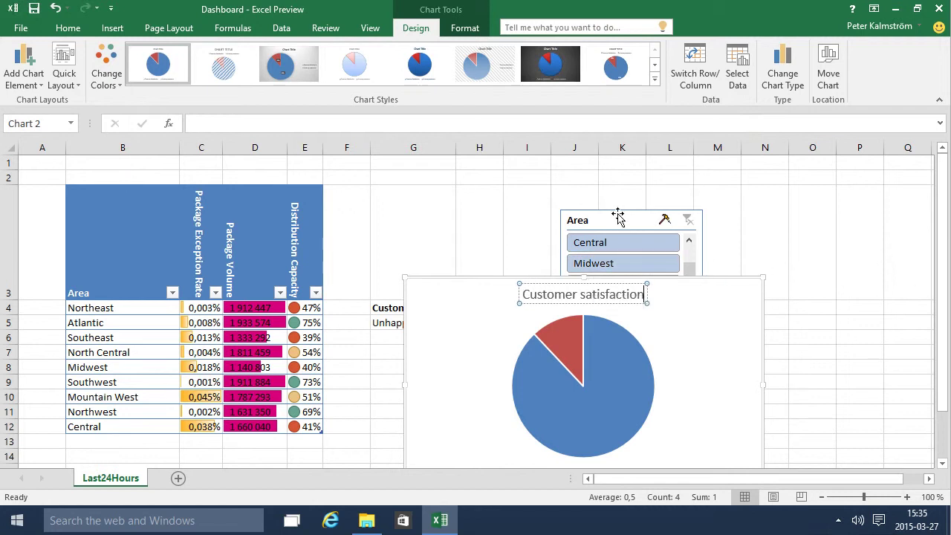
- Clear the slicer and pie chart away from the satisfaction figures and move the figures from G4:H5 to M12:N13
left_click_drag(617, 216, 377, 186)
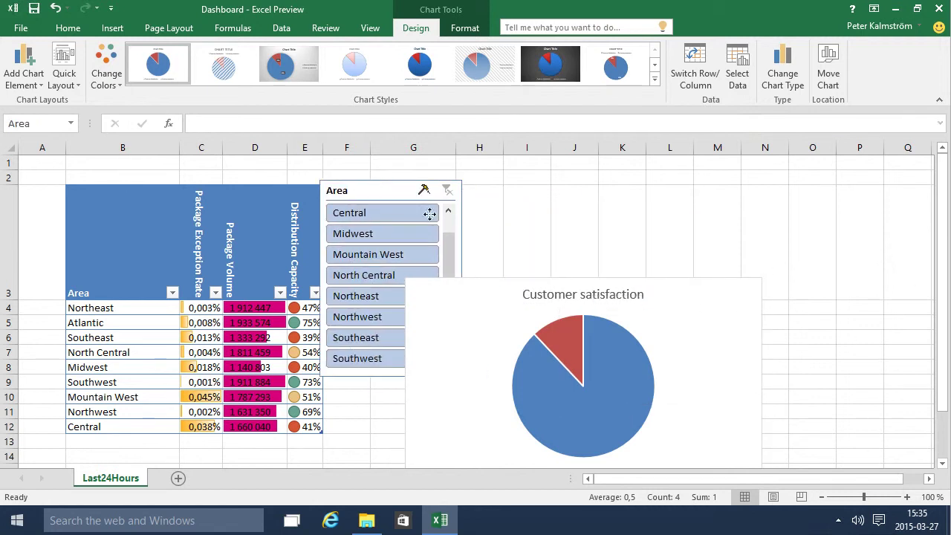
left_click_drag(534, 275, 710, 176)
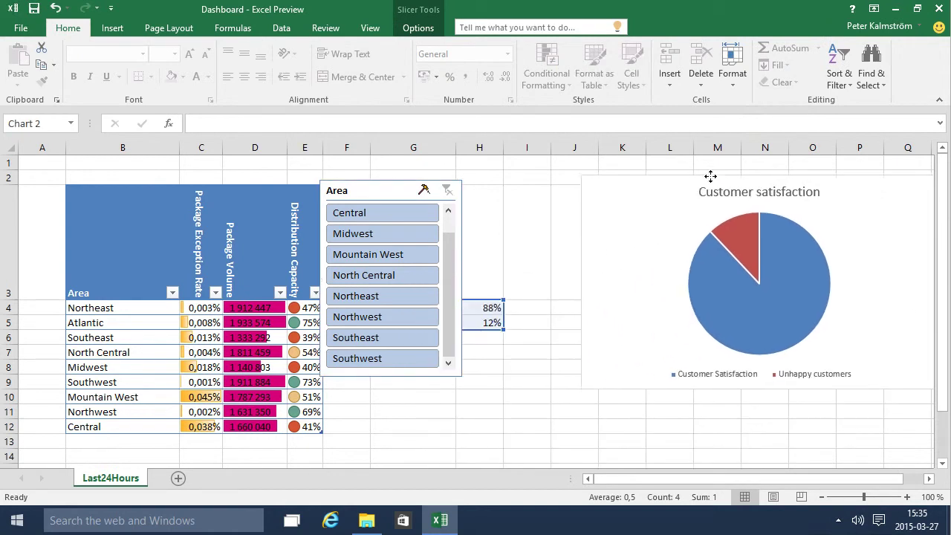
left_click_drag(416, 183, 349, 264)
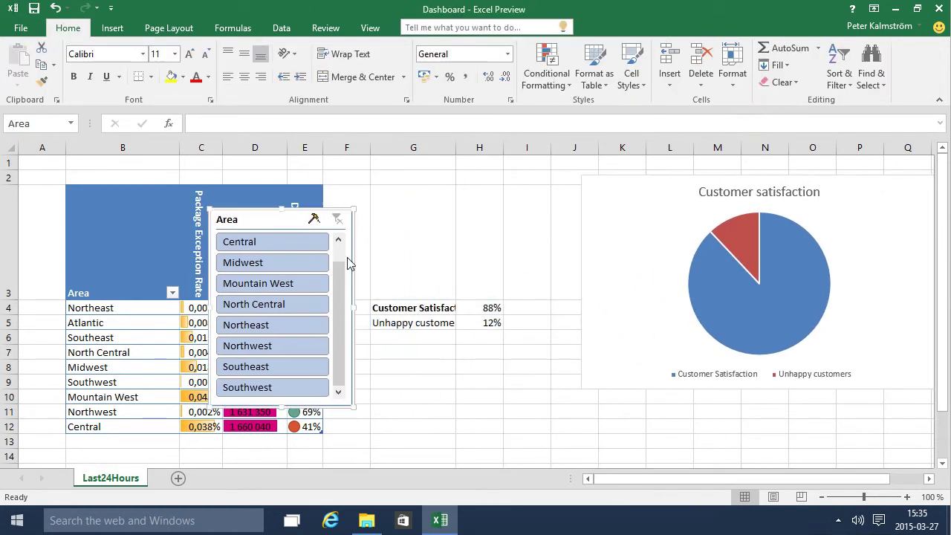
left_click_drag(413, 306, 799, 450)
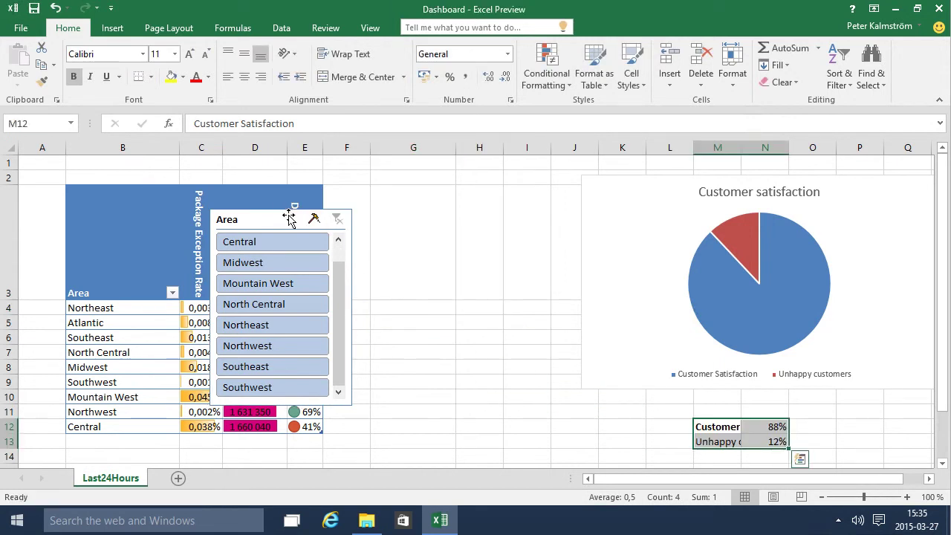
- Place the Area slicer beside the table over columns F to H and the pie chart over columns I to P
left_click_drag(293, 208, 429, 198)
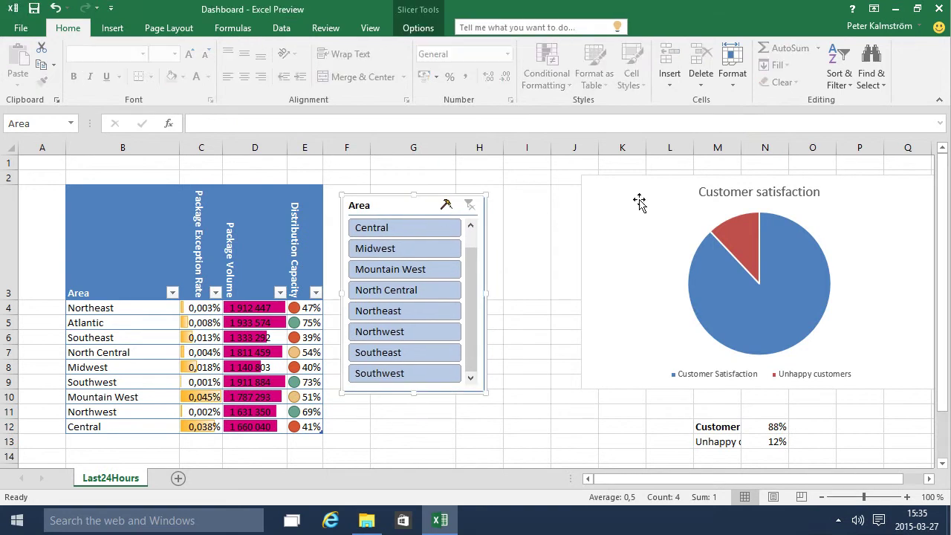
left_click_drag(657, 184, 579, 190)
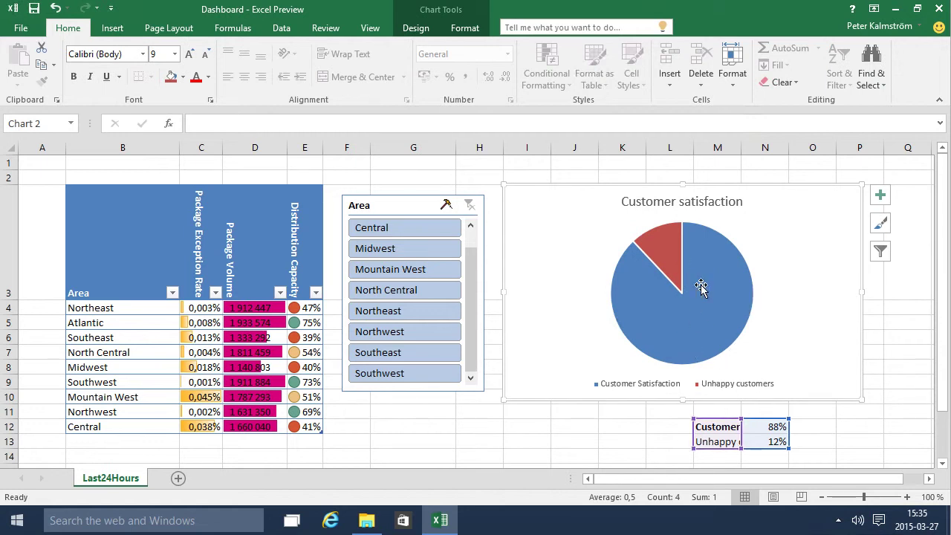
left_click(727, 431)
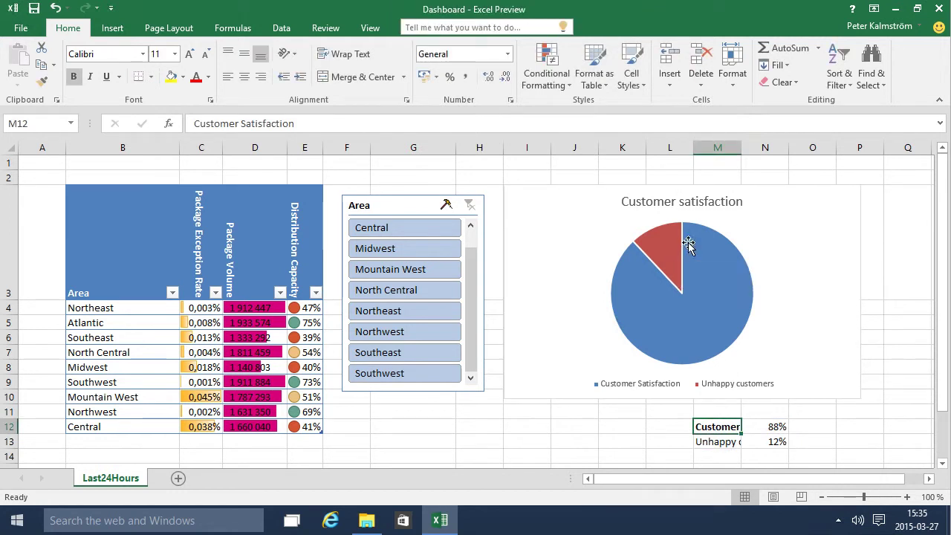
- Delete the legend from the Customer satisfaction pie chart
left_click(659, 237)
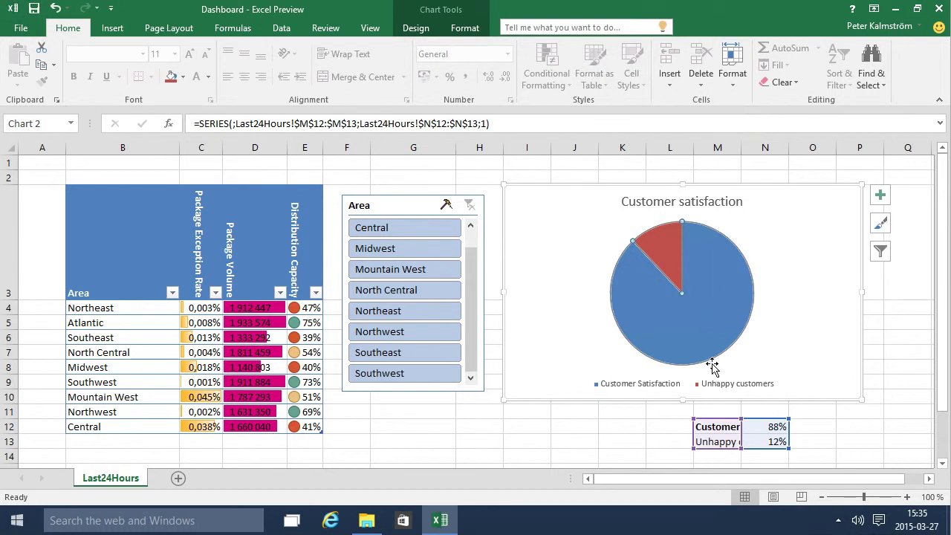
left_click(724, 391)
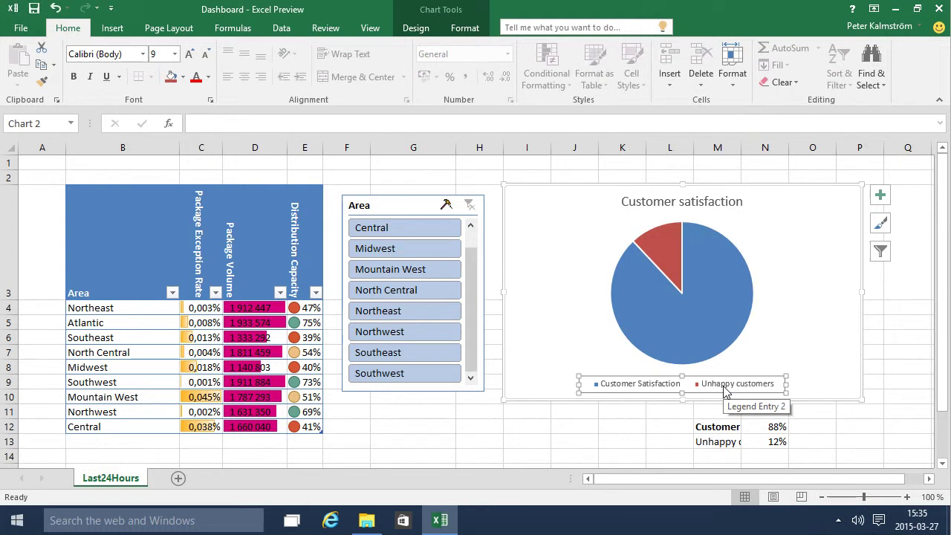
key("Delete")
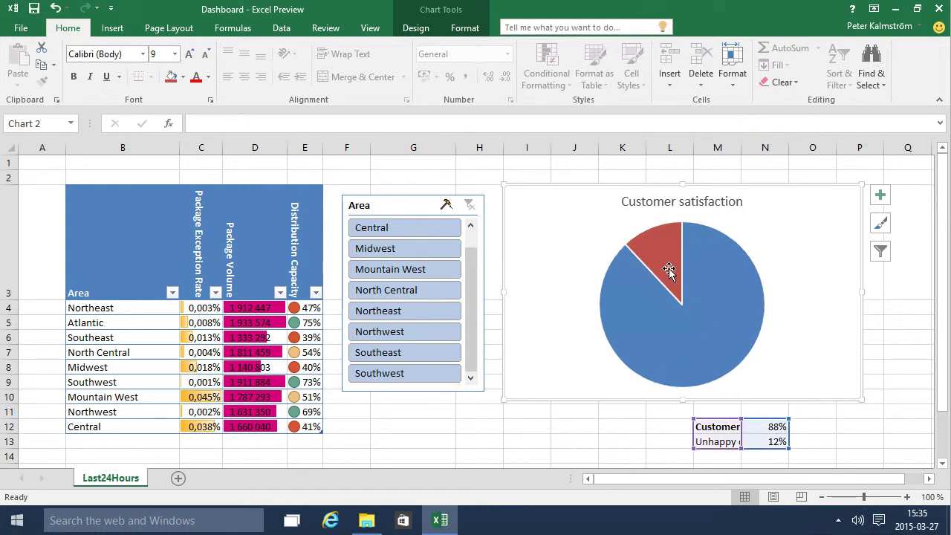
- Try a white shape fill on the whole pie series and undo it
left_click(667, 257)
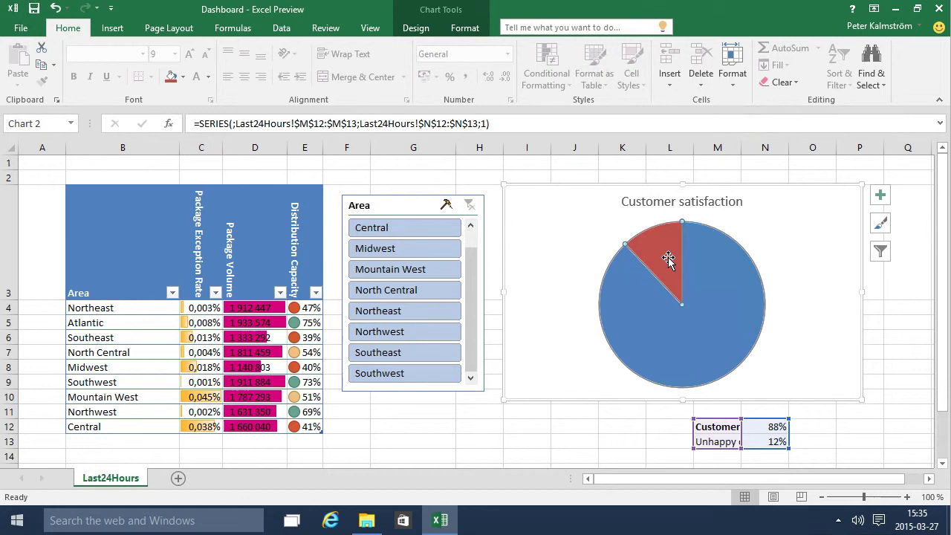
mouse_move(667, 257)
left_click(468, 28)
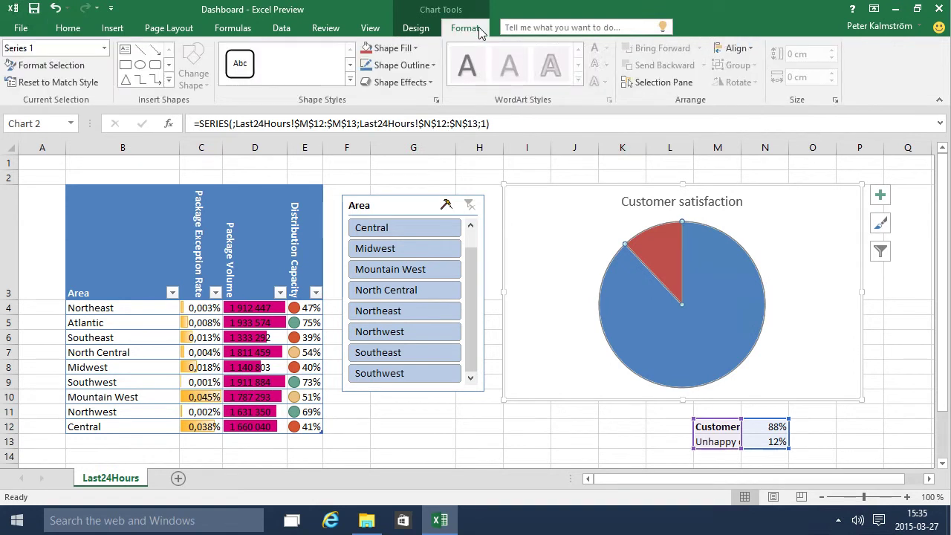
left_click(416, 52)
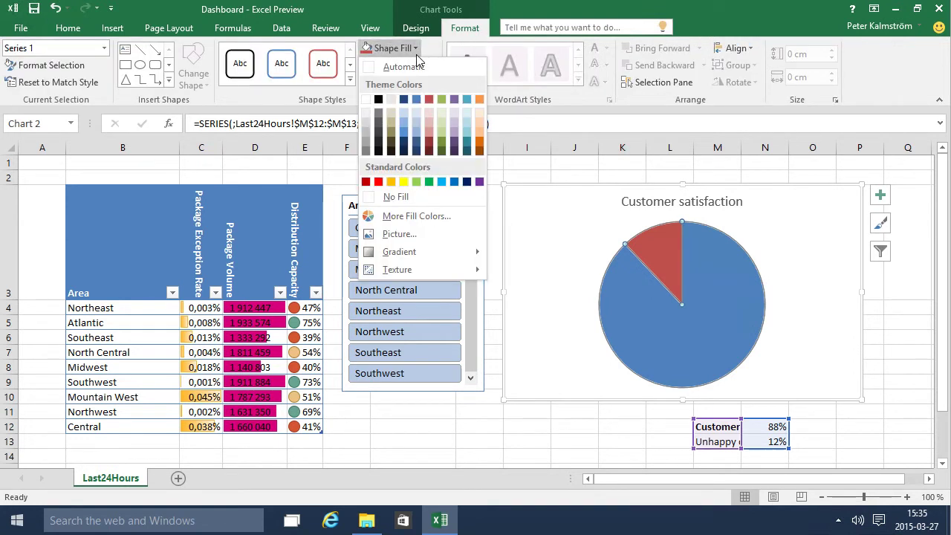
left_click(365, 100)
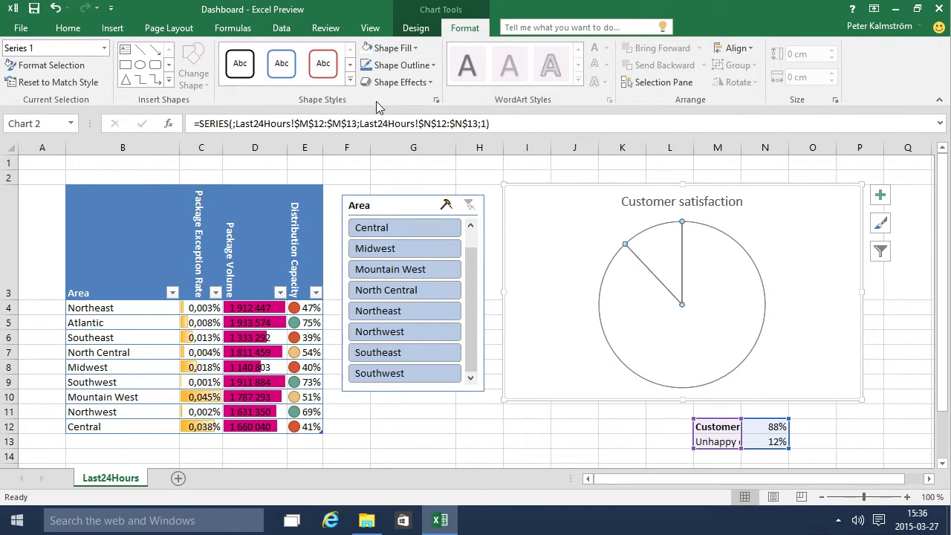
key("ctrl+z")
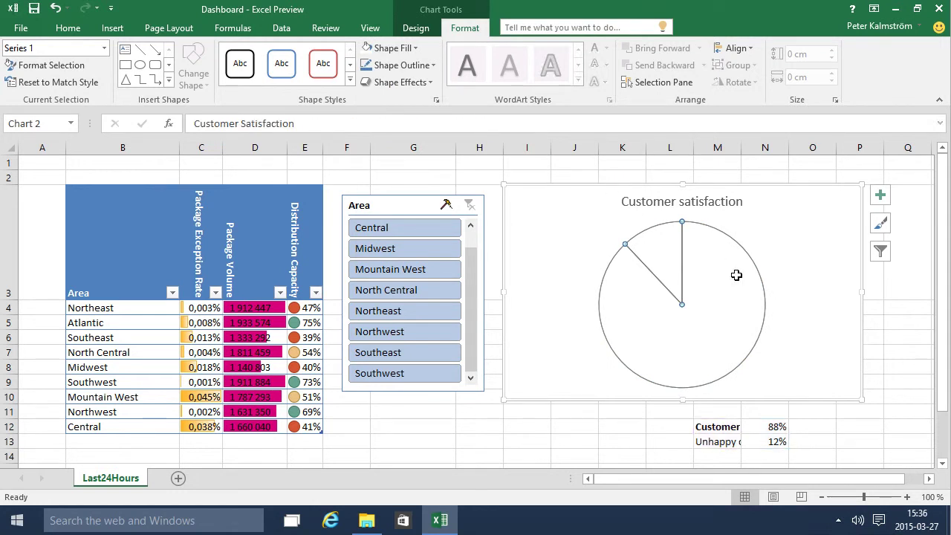
- Fill only the Unhappy customers slice of the pie with white
left_click(658, 252)
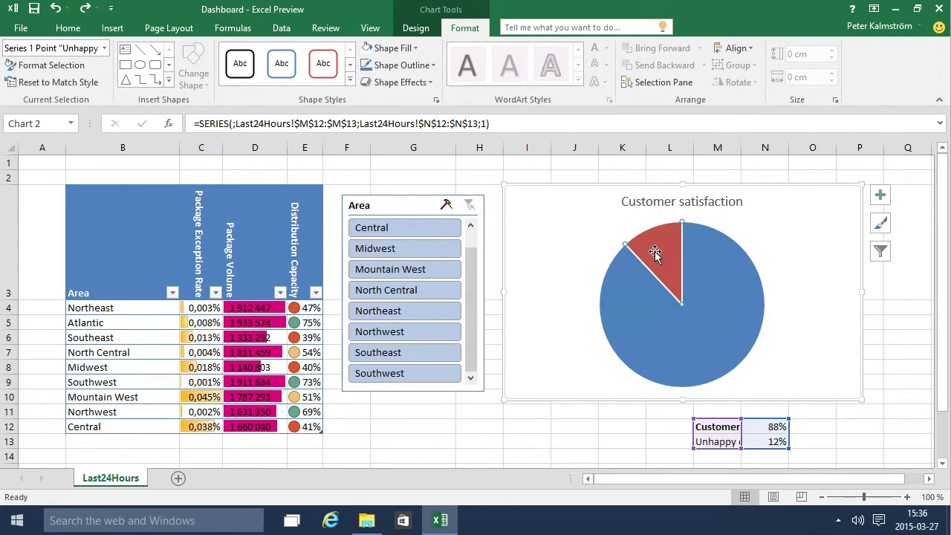
left_click(415, 48)
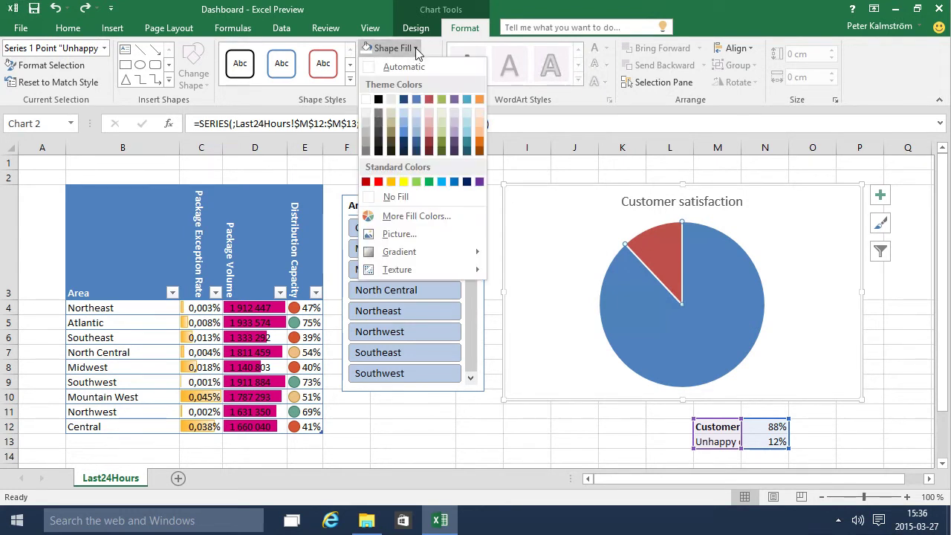
left_click(365, 99)
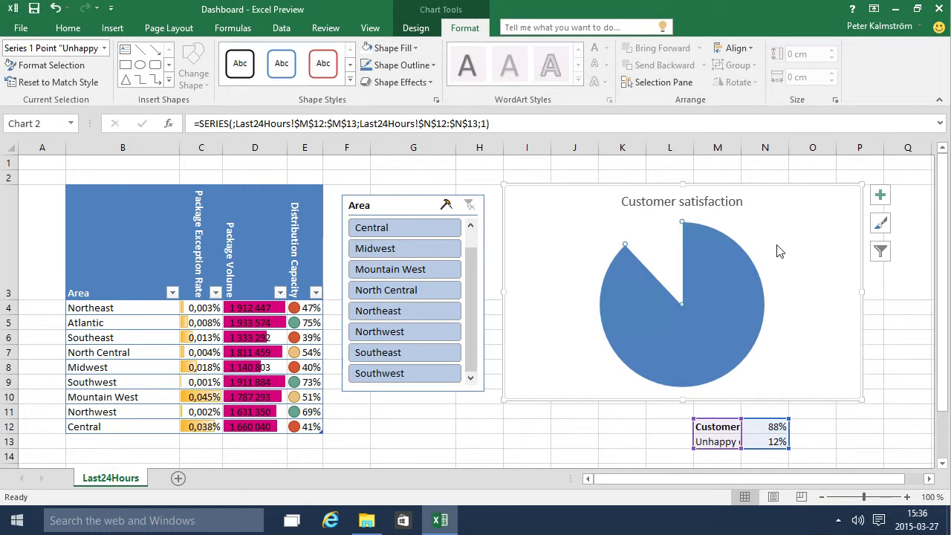
left_click(804, 256)
- Add data labels to the pie series with the Best Fit position
left_click(734, 280)
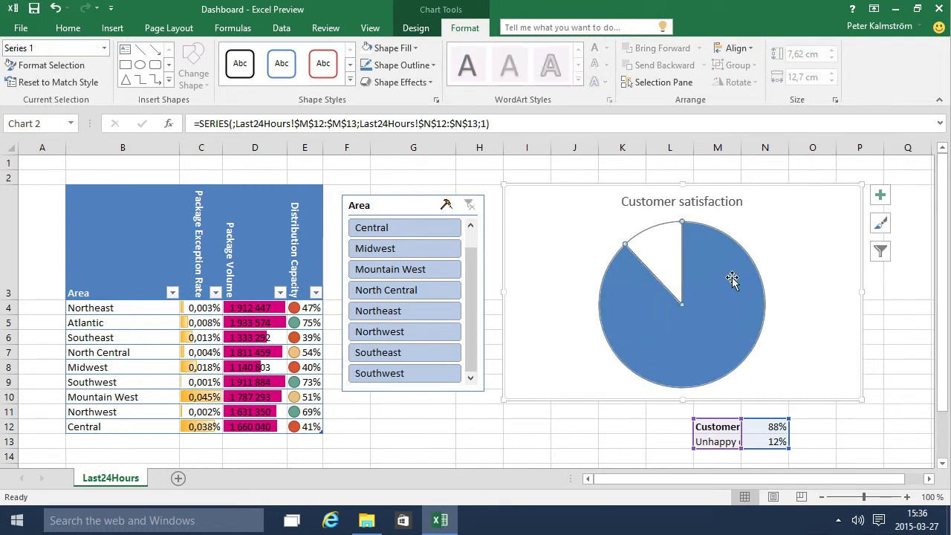
left_click(416, 30)
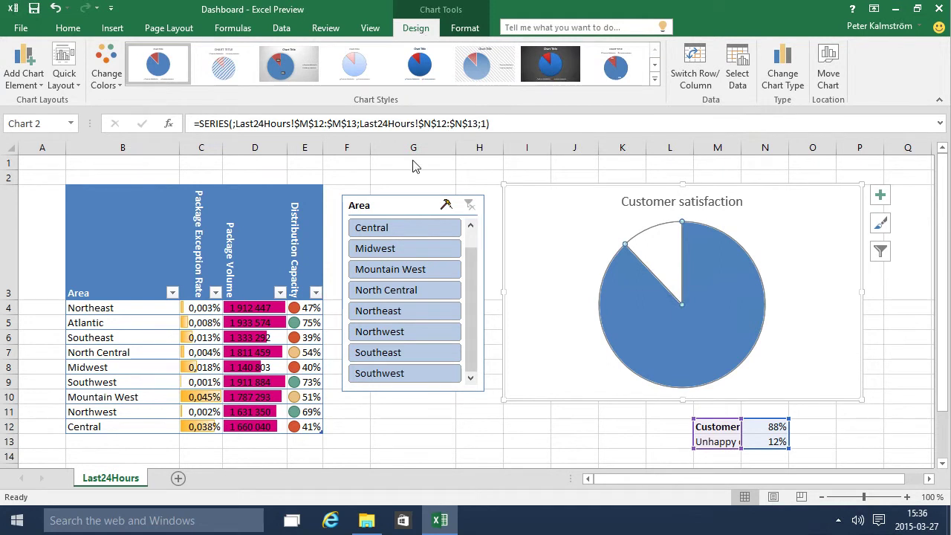
left_click(37, 87)
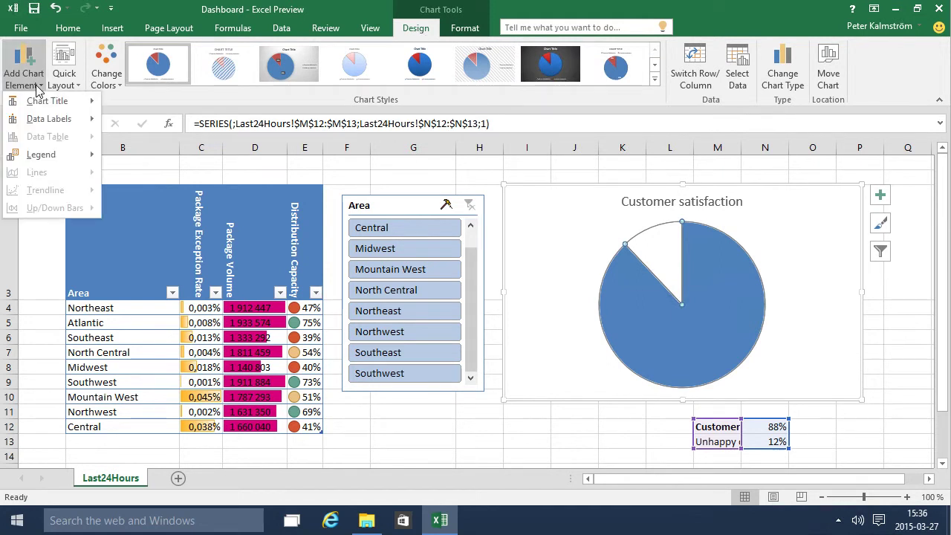
mouse_move(72, 120)
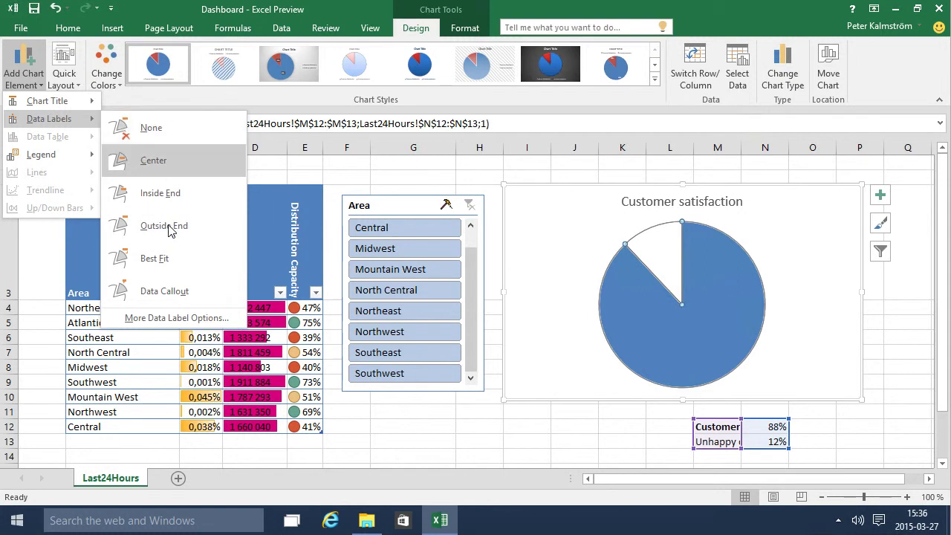
left_click(156, 260)
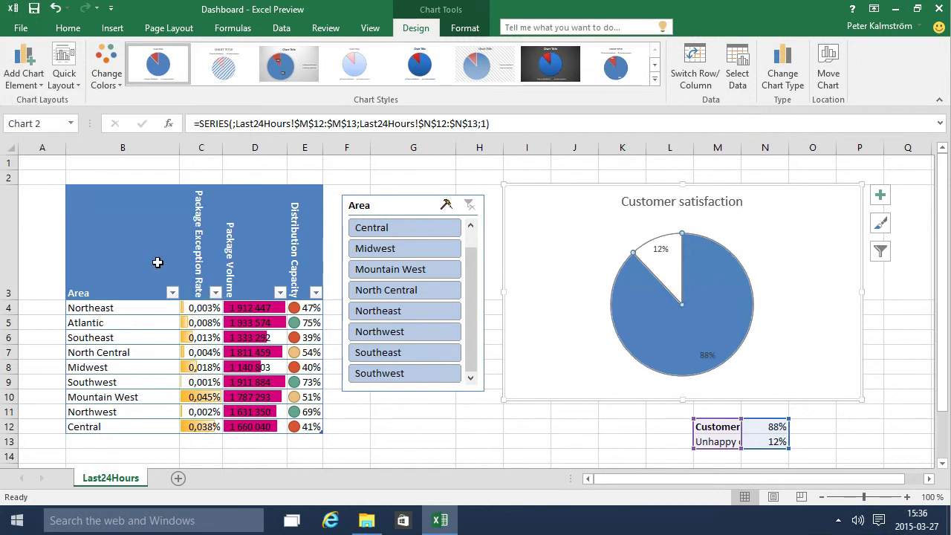
- Set the font color of the Unhappy customers slice's data label to white
left_click(661, 253)
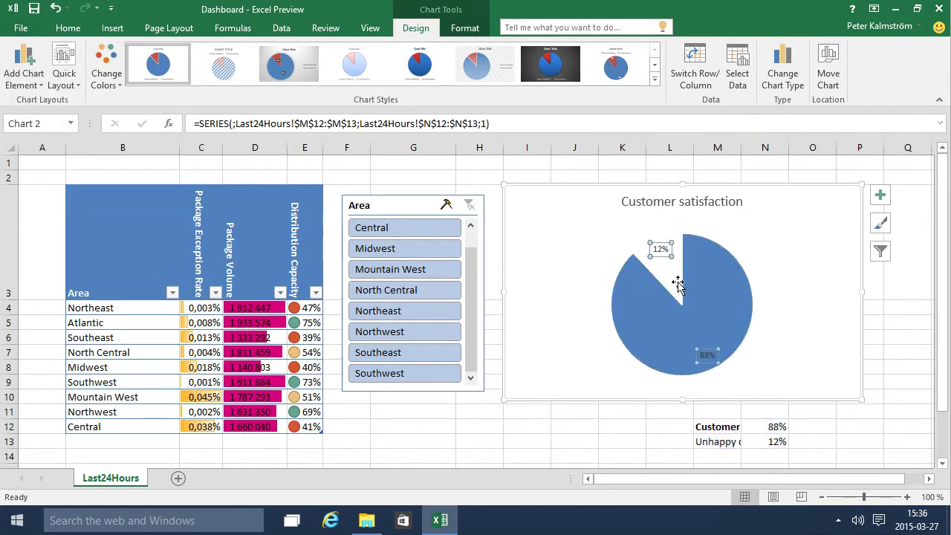
left_click(658, 247)
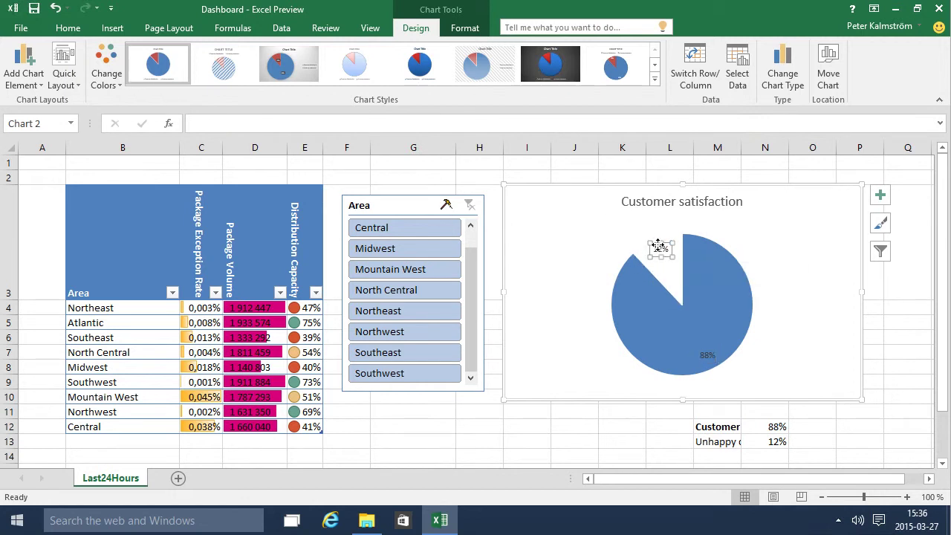
left_click(68, 30)
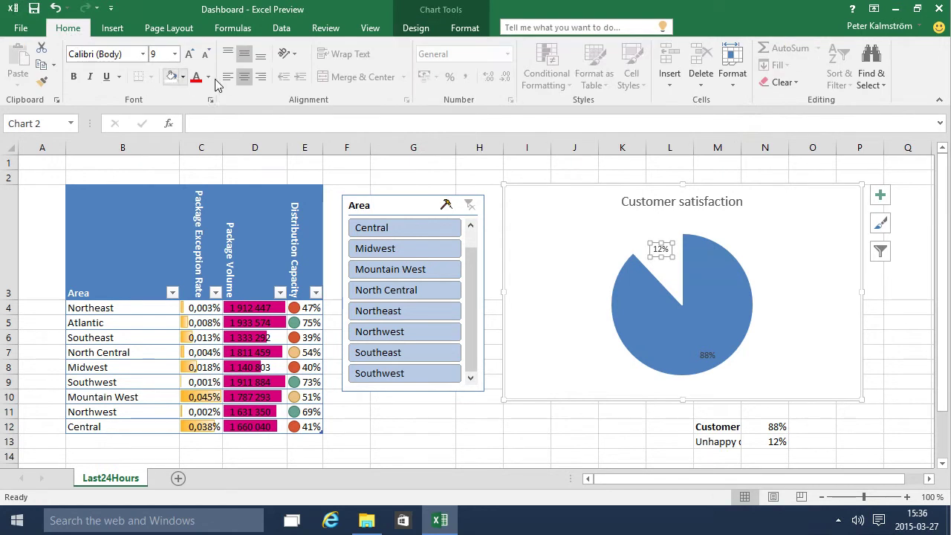
left_click(208, 78)
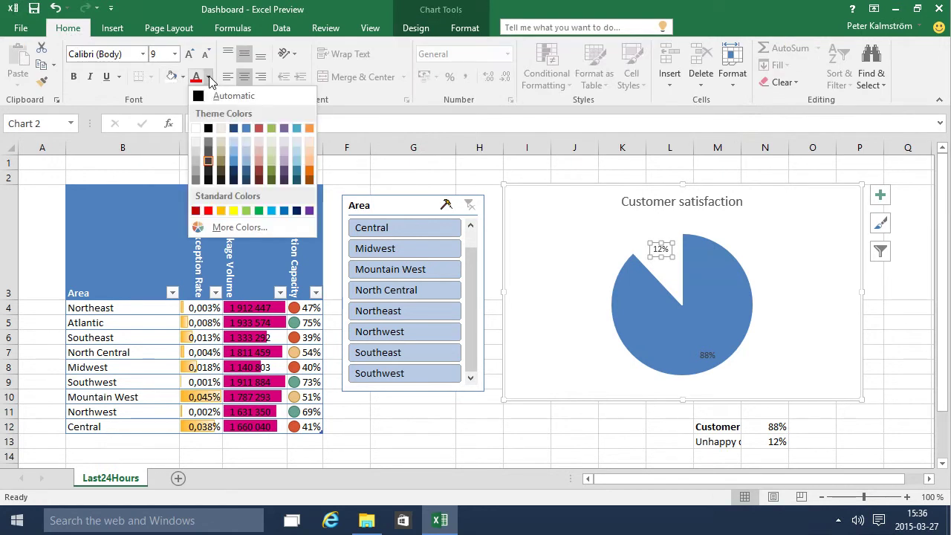
left_click(197, 129)
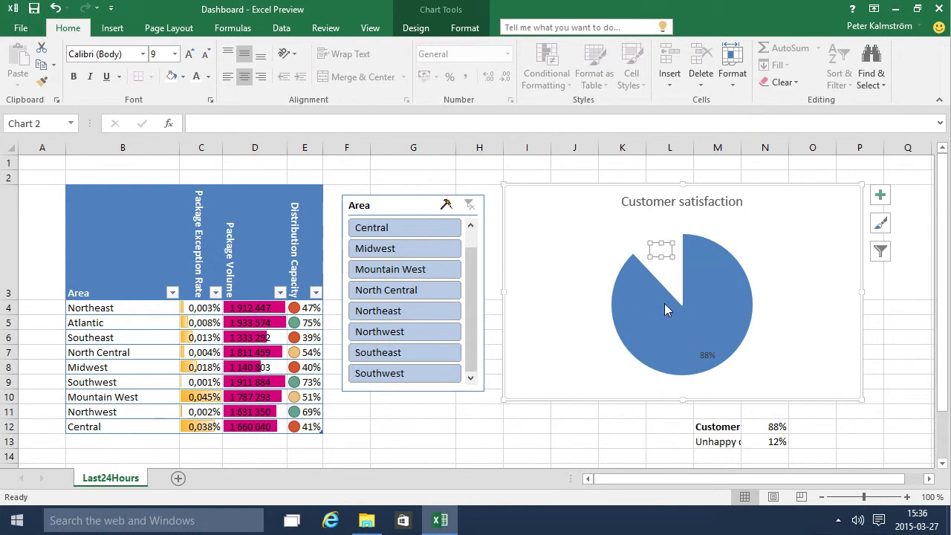
left_click(774, 301)
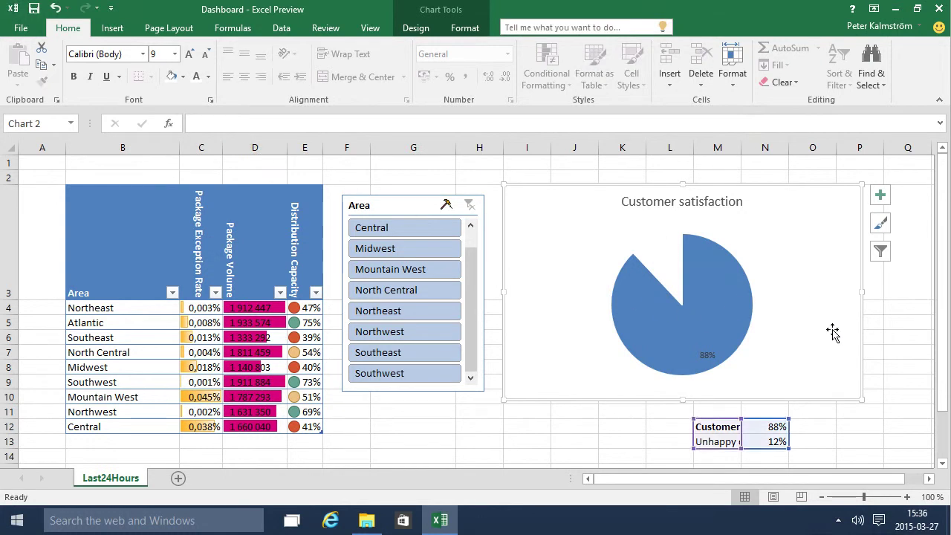
left_click(903, 377)
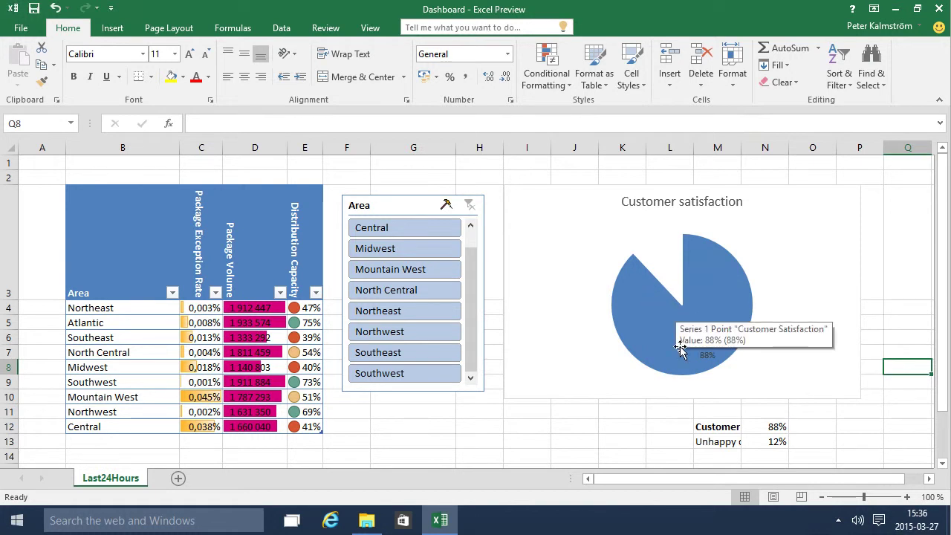
left_click(481, 438)
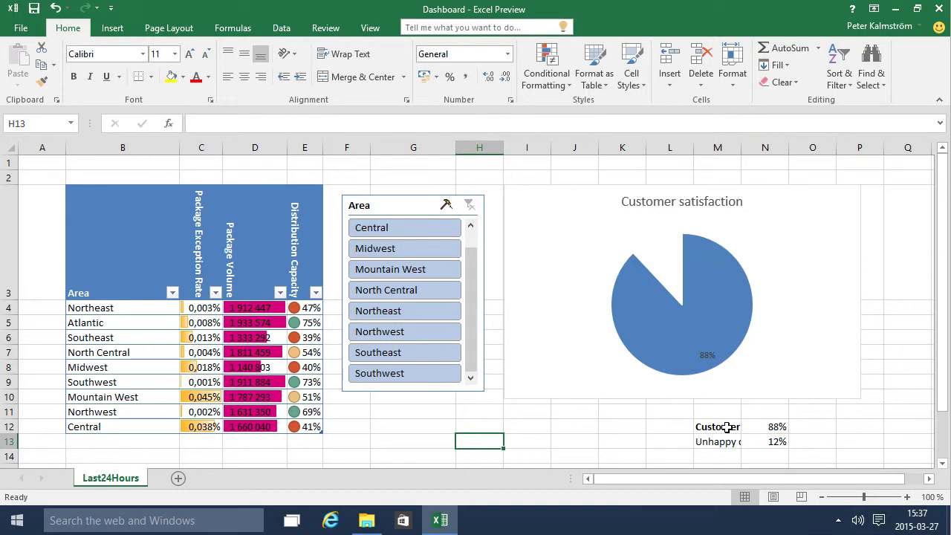
- Enlarge the Customer satisfaction chart downward so it covers its source data in M12:N13, and deselect the chart
left_click(801, 397)
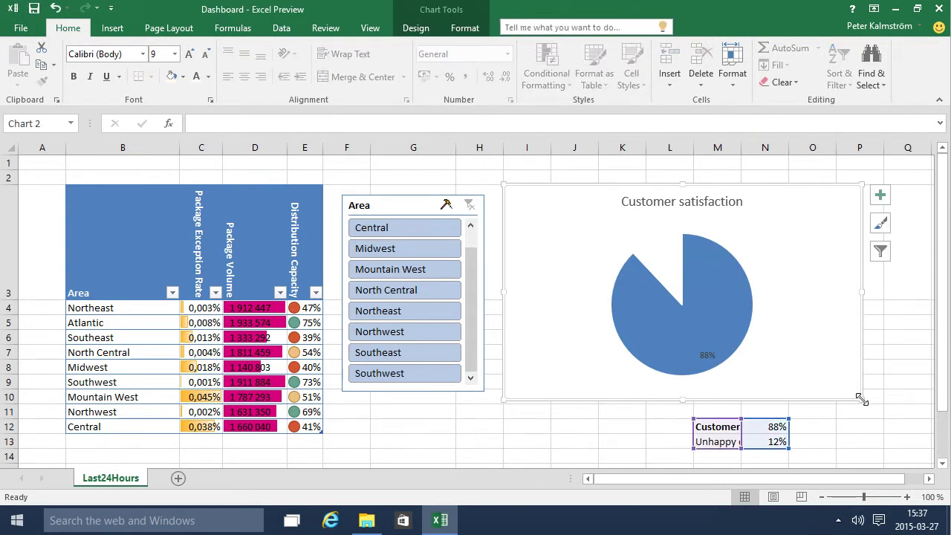
left_click_drag(861, 398, 861, 220)
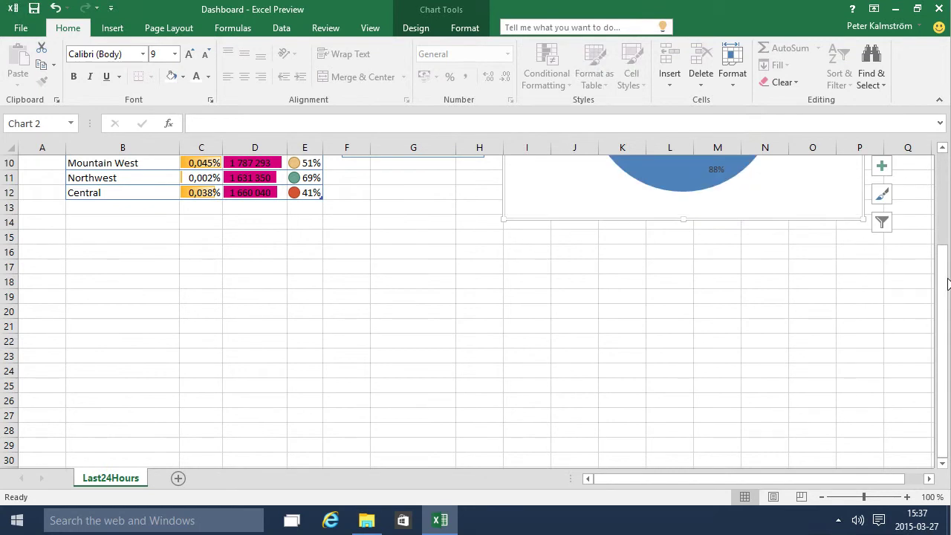
left_click_drag(942, 282, 921, 162)
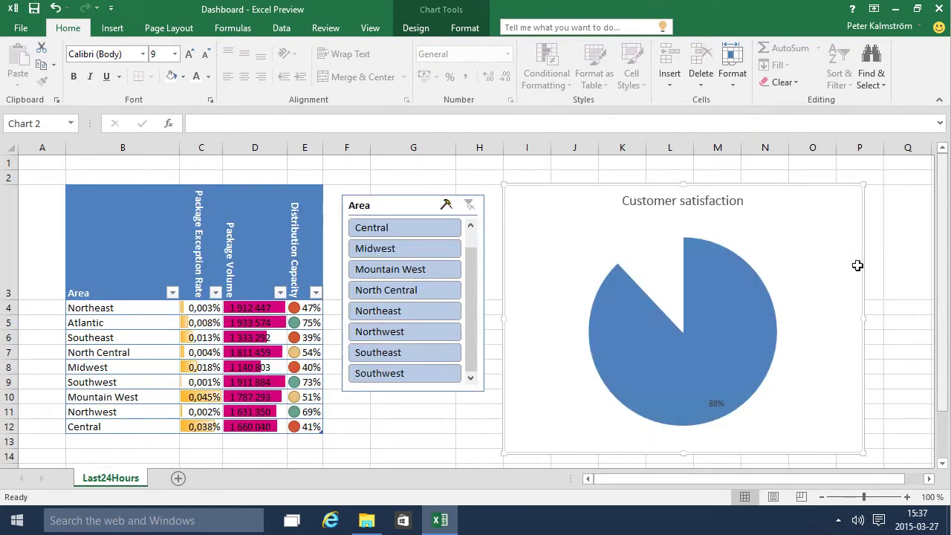
left_click(428, 409)
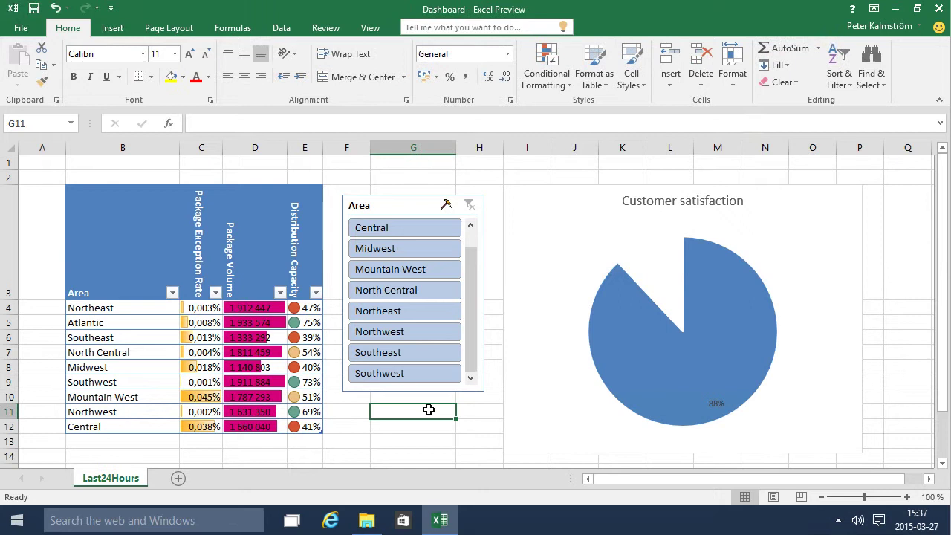